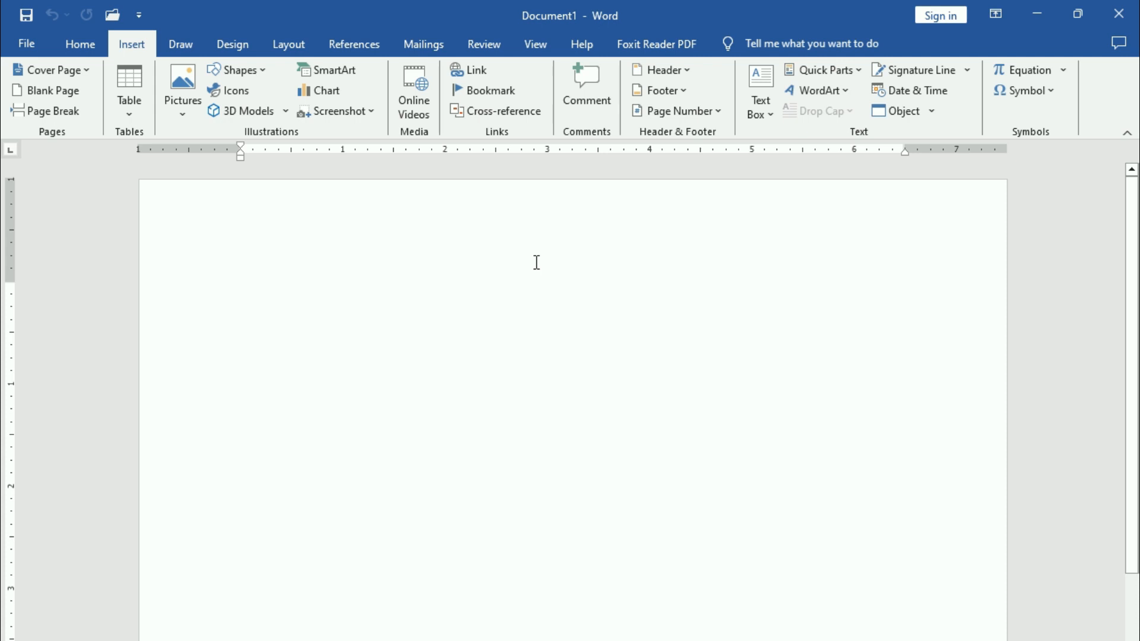
{"action": "key", "text": "ctrl+p"}
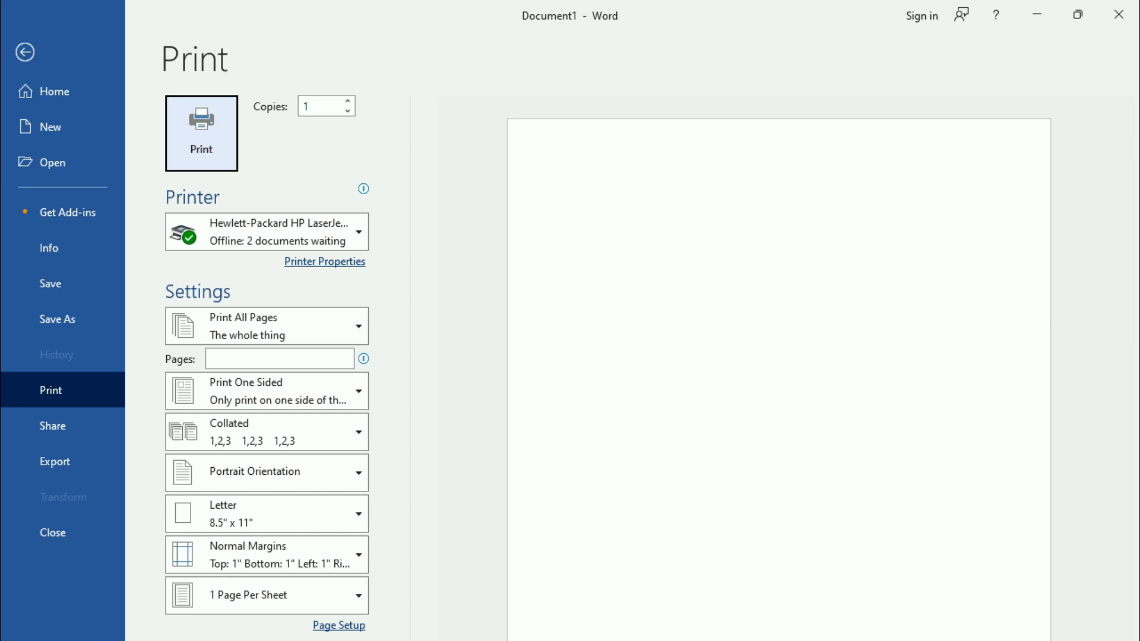
{"action": "key", "text": "Escape"}
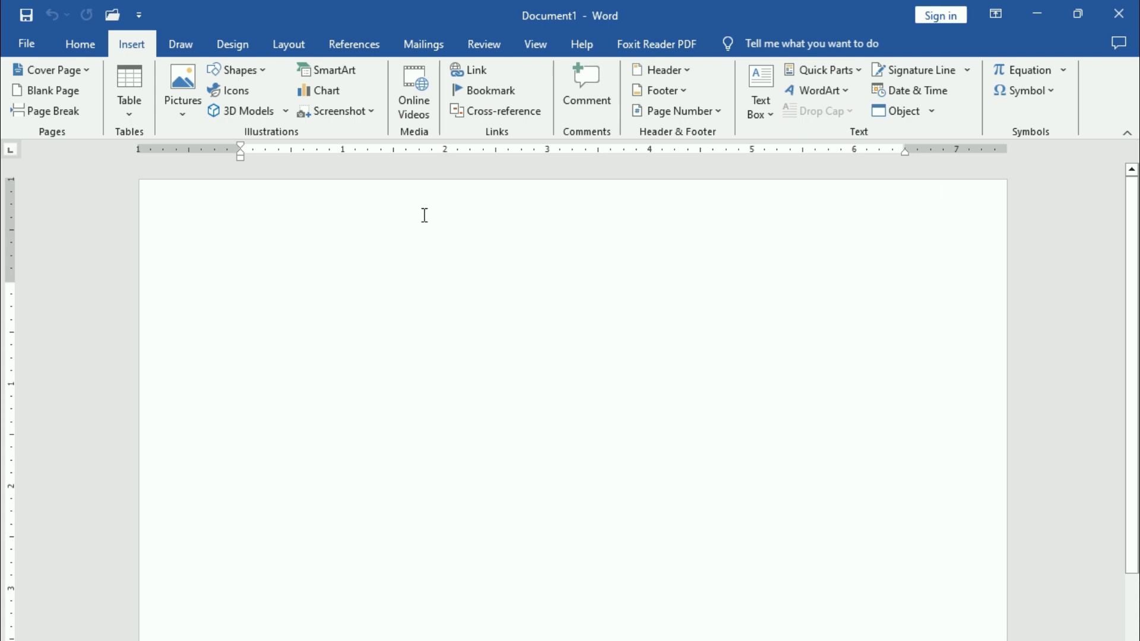
{"action": "scroll", "coordinate": [368, 533], "scroll_direction": "down", "scroll_amount": 7}
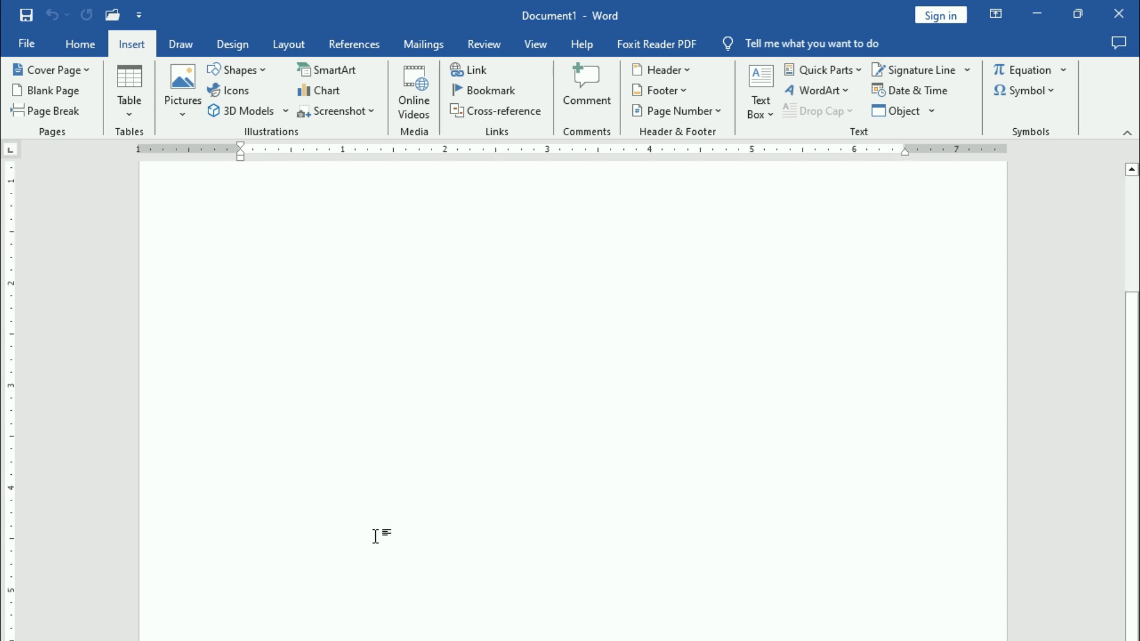
{"action": "scroll", "coordinate": [376, 535], "scroll_direction": "up", "scroll_amount": 7}
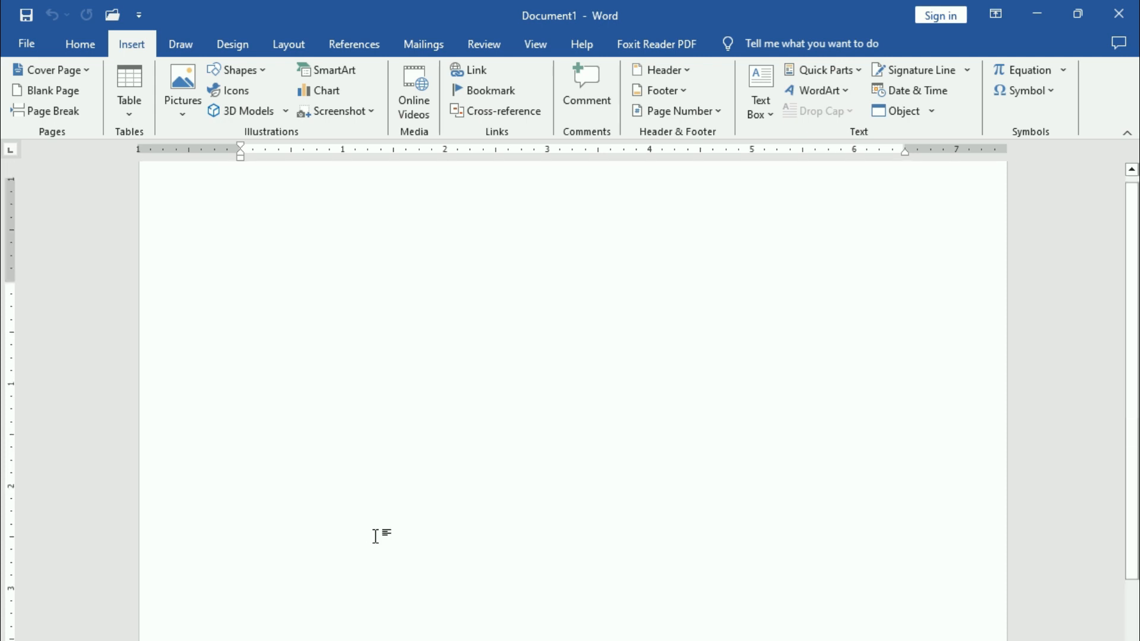
Step: Open the blank document's header for editing and enter "Lunar Computer College" in it
{"action": "left_click", "coordinate": [683, 75]}
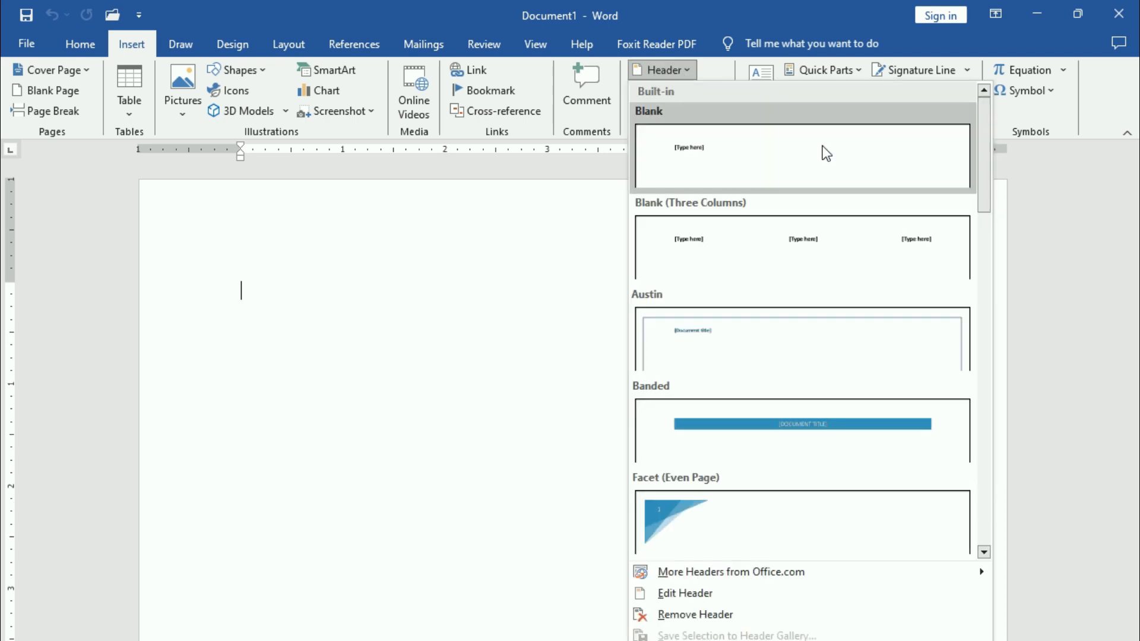
{"action": "mouse_move", "coordinate": [983, 156]}
{"action": "left_mouse_down"}
{"action": "mouse_move", "coordinate": [973, 502]}
{"action": "mouse_move", "coordinate": [990, 362]}
{"action": "mouse_move", "coordinate": [970, 150]}
{"action": "left_mouse_up"}
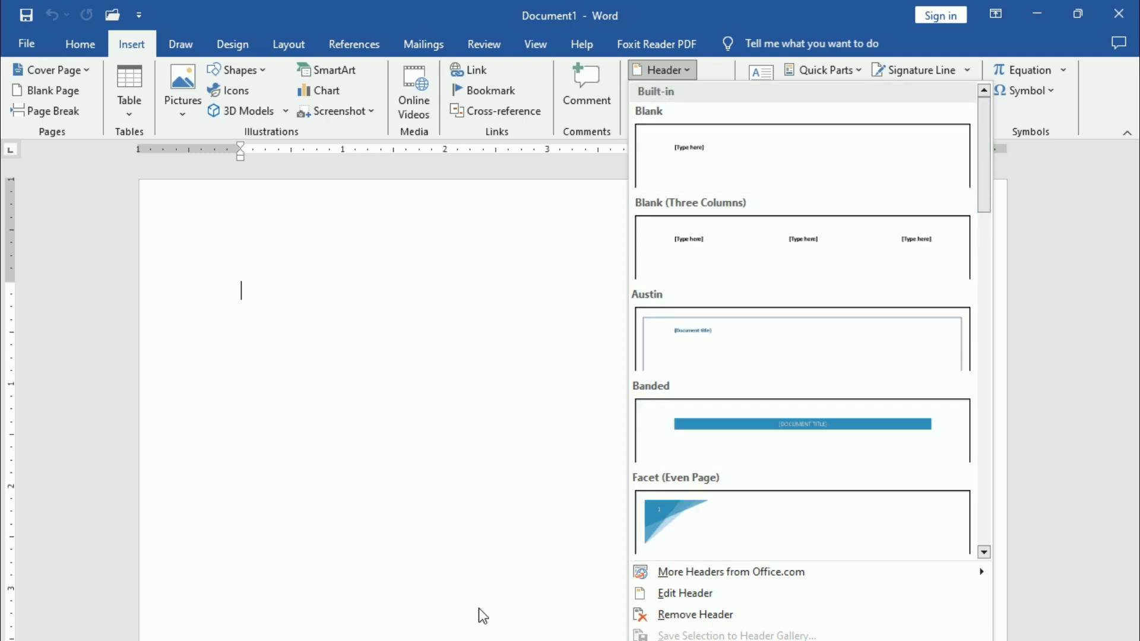
{"action": "left_click", "coordinate": [681, 595]}
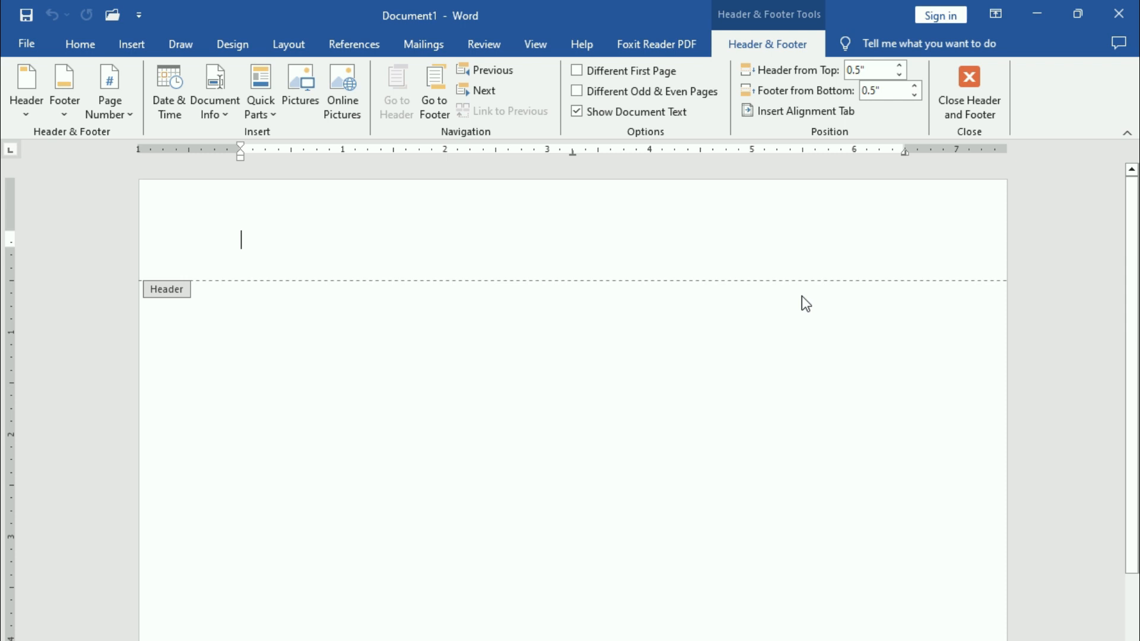
{"action": "type", "text": "Lunar"}
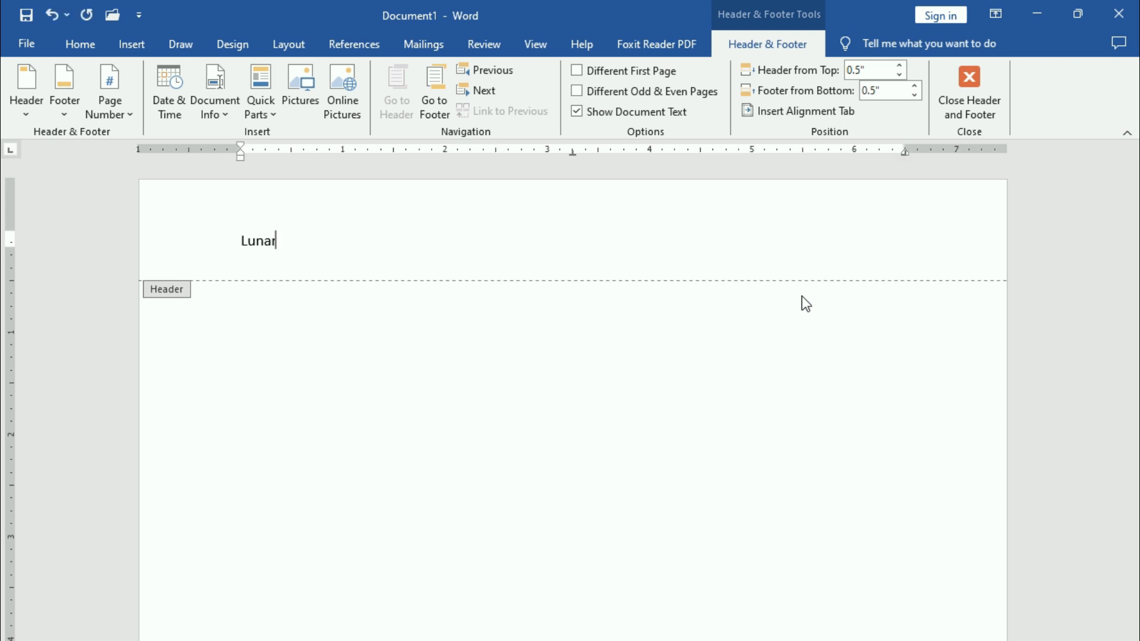
{"action": "type", "text": " Computer College"}
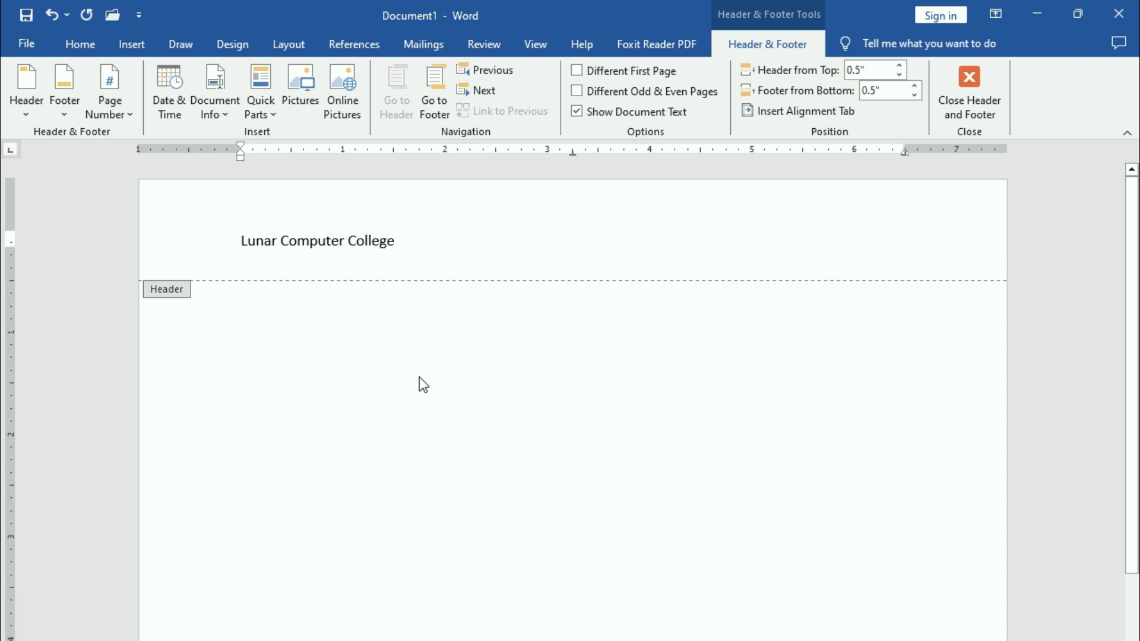
Step: Make the header text "Lunar Computer College" bold, center it and enlarge its font size to 20
{"action": "triple_click", "coordinate": [268, 250]}
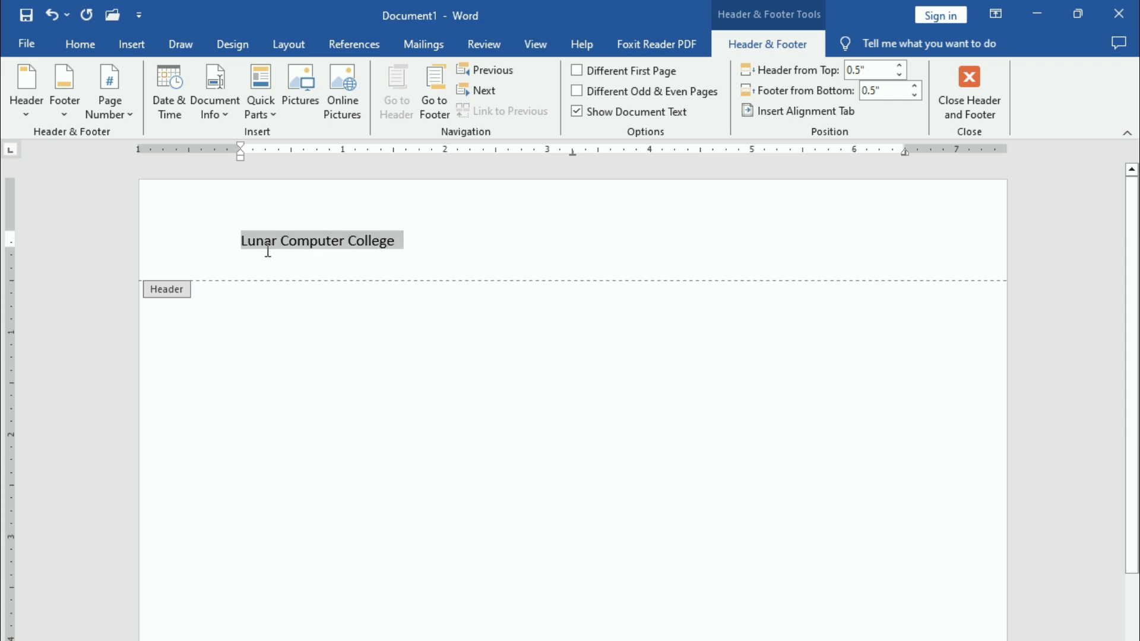
{"action": "left_click", "coordinate": [74, 52]}
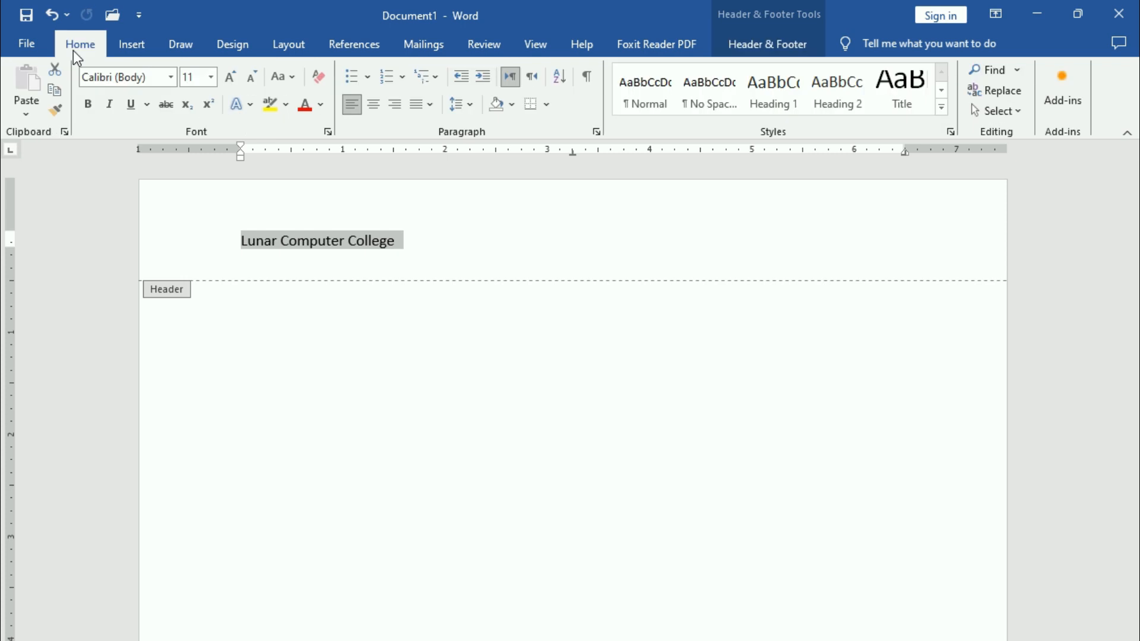
{"action": "left_click", "coordinate": [88, 105]}
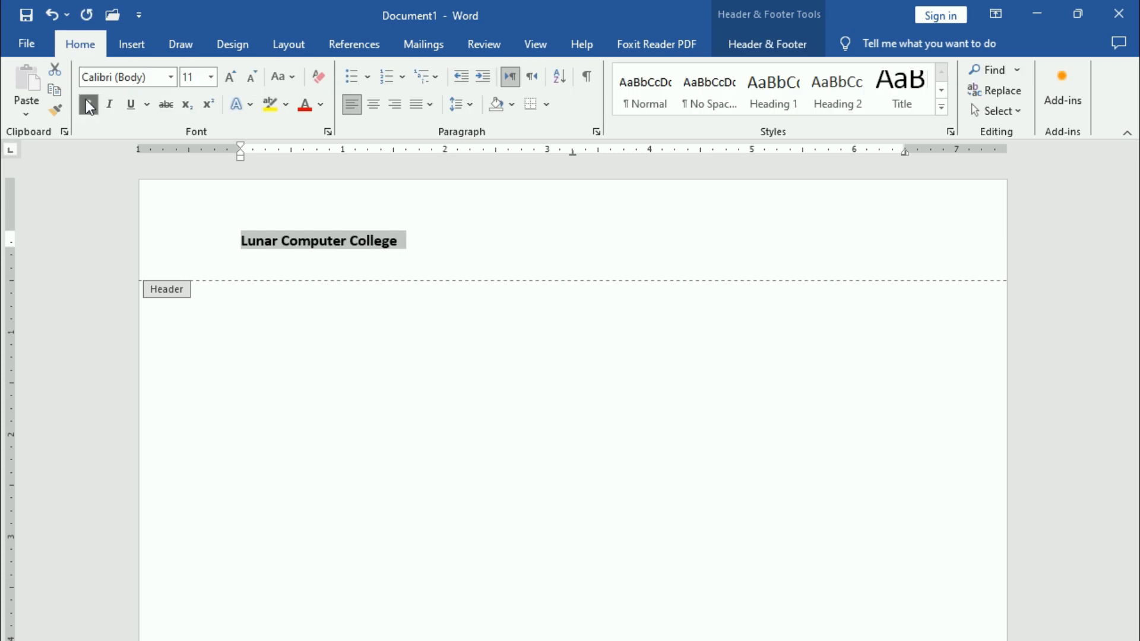
{"action": "left_click", "coordinate": [373, 106]}
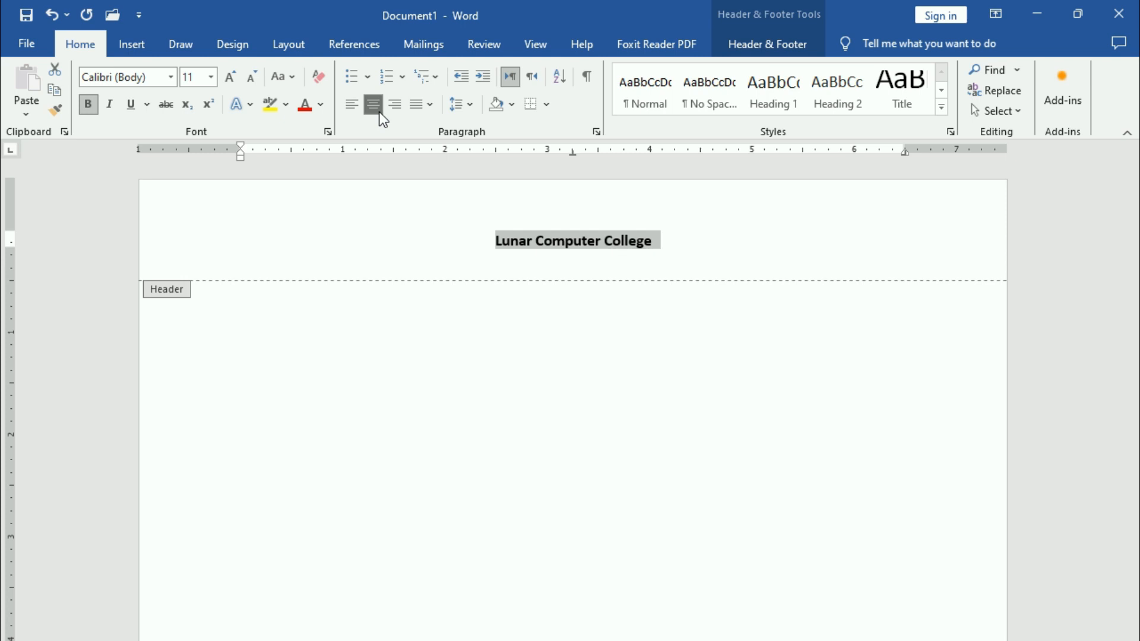
{"action": "left_click", "coordinate": [230, 77]}
{"action": "left_click", "coordinate": [230, 78]}
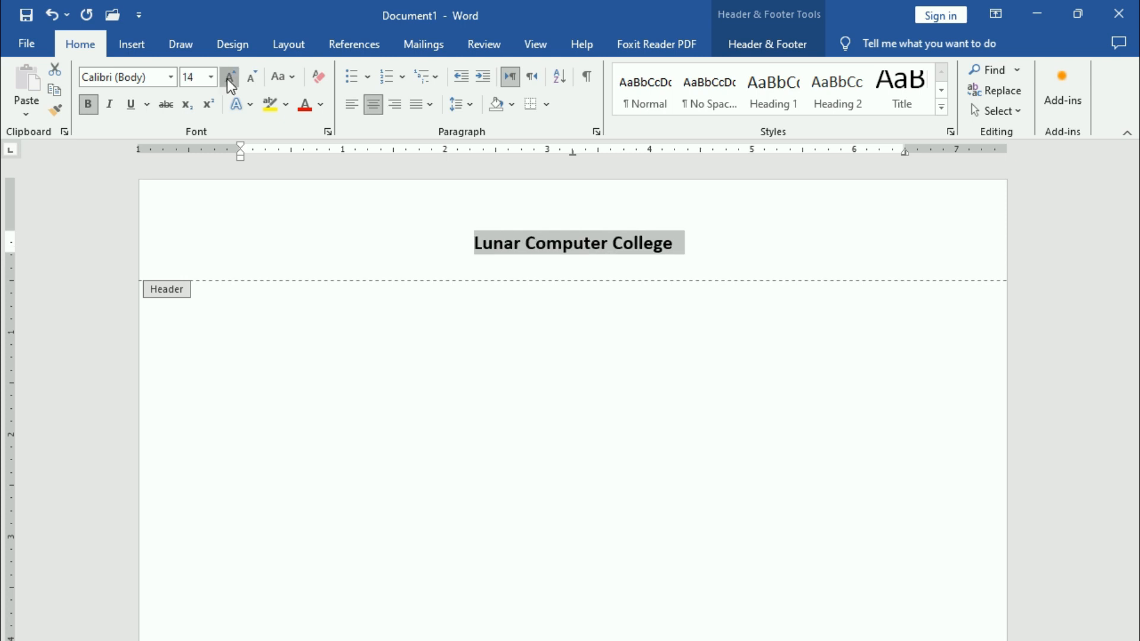
{"action": "left_click", "coordinate": [230, 77]}
{"action": "left_click", "coordinate": [230, 77]}
{"action": "left_click", "coordinate": [229, 77]}
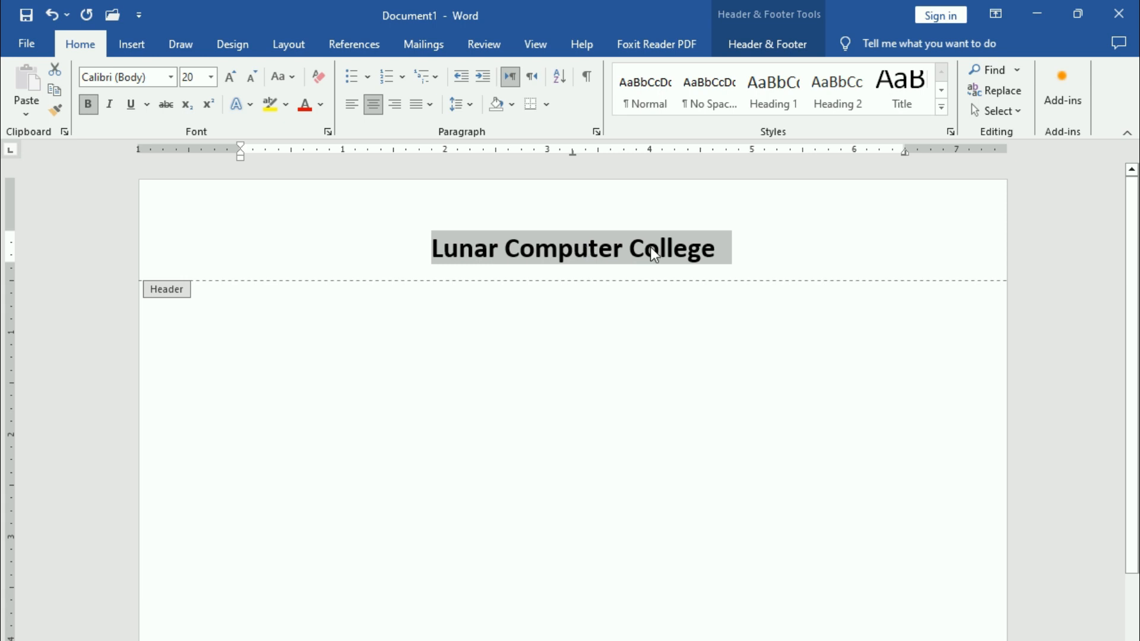
Step: Insert a page number in the Accent Bar 3 style at the current position, directly after the header text
{"action": "left_click", "coordinate": [133, 46]}
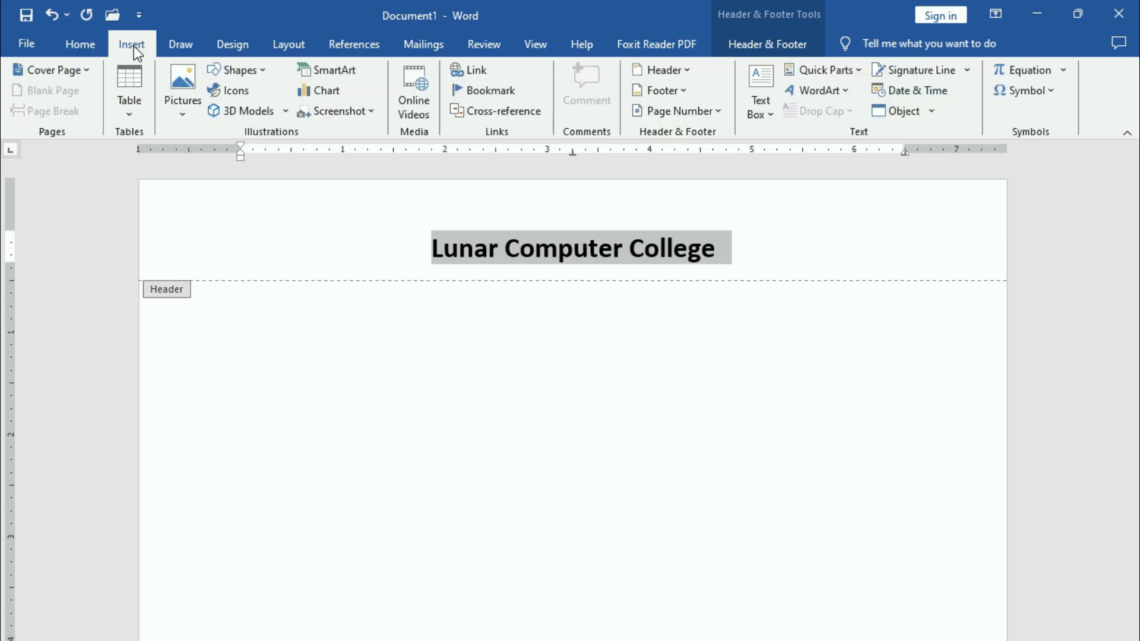
{"action": "left_click", "coordinate": [667, 70]}
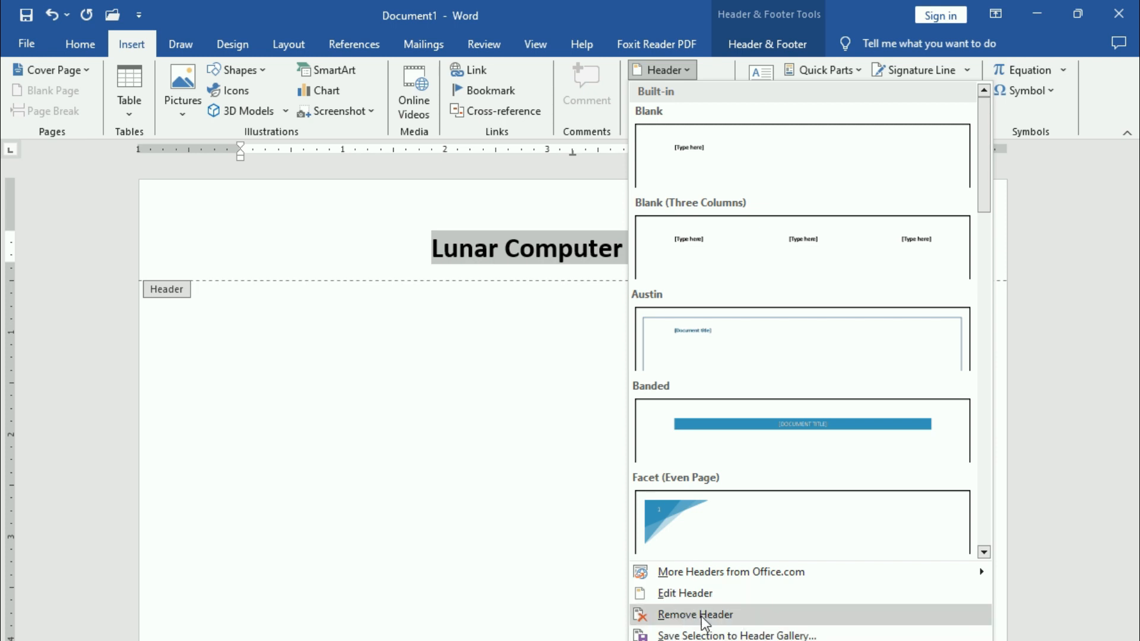
{"action": "left_click", "coordinate": [685, 594]}
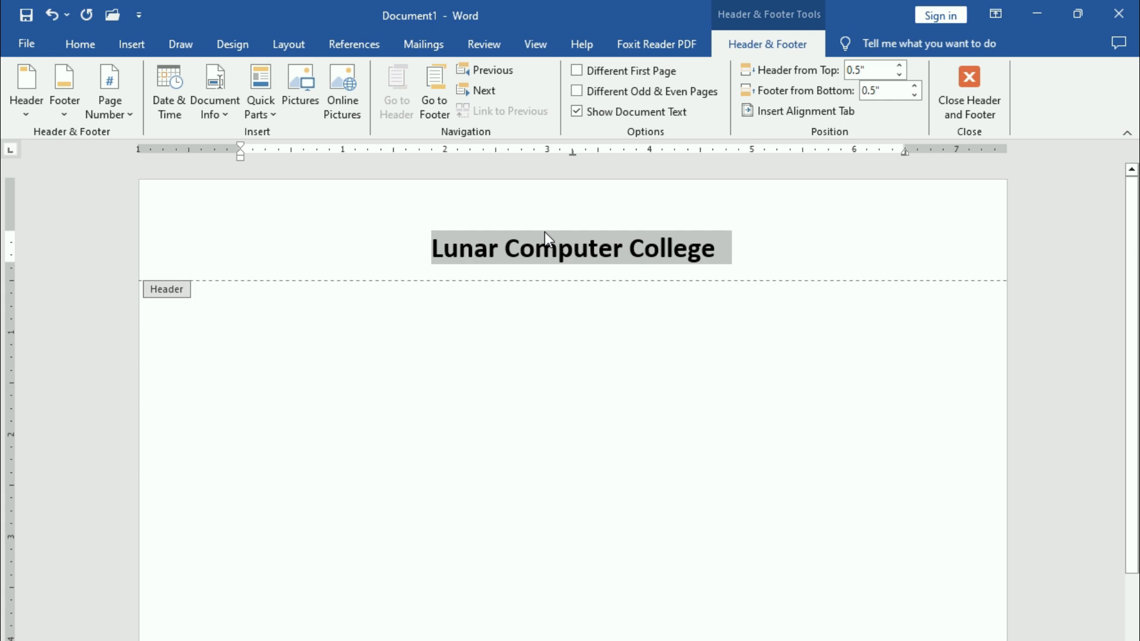
{"action": "left_click", "coordinate": [743, 236]}
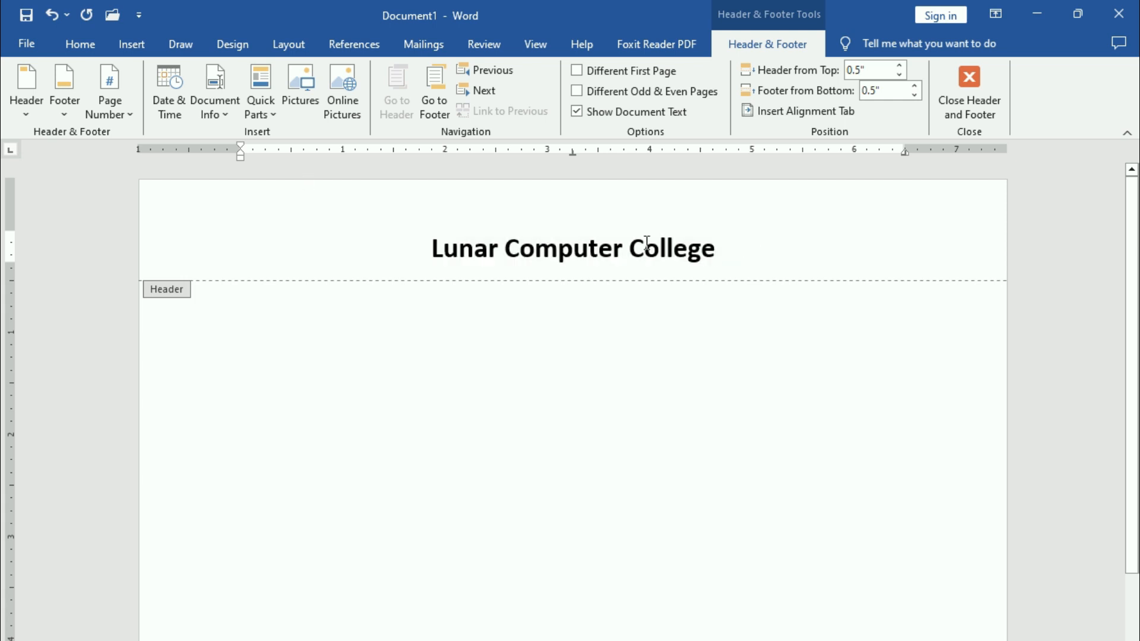
{"action": "left_click", "coordinate": [127, 118]}
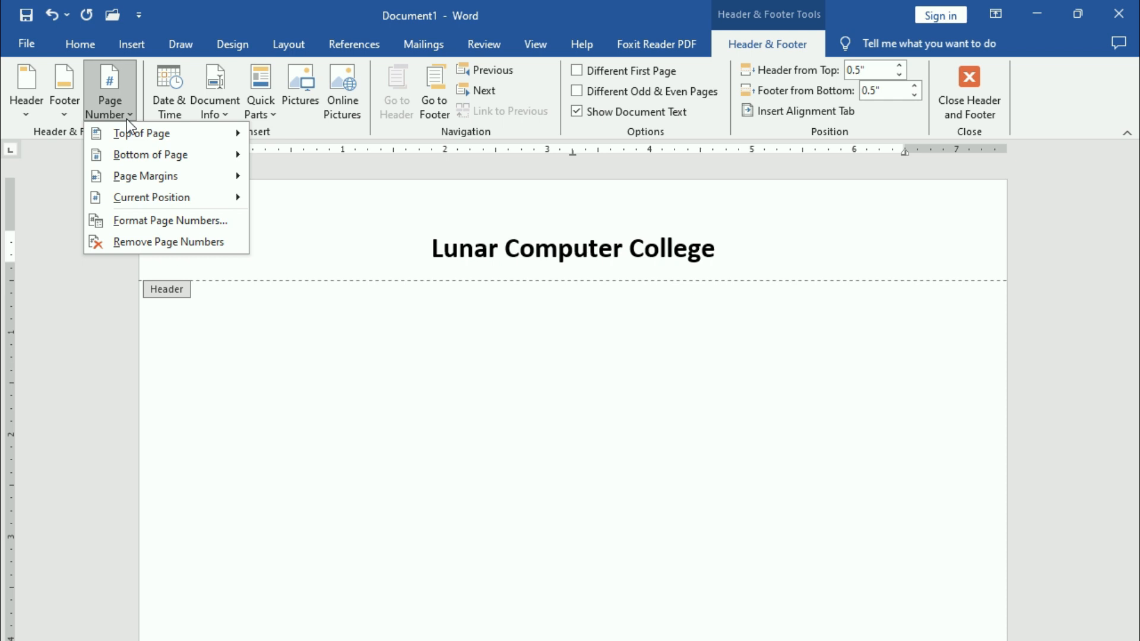
{"action": "mouse_move", "coordinate": [116, 139]}
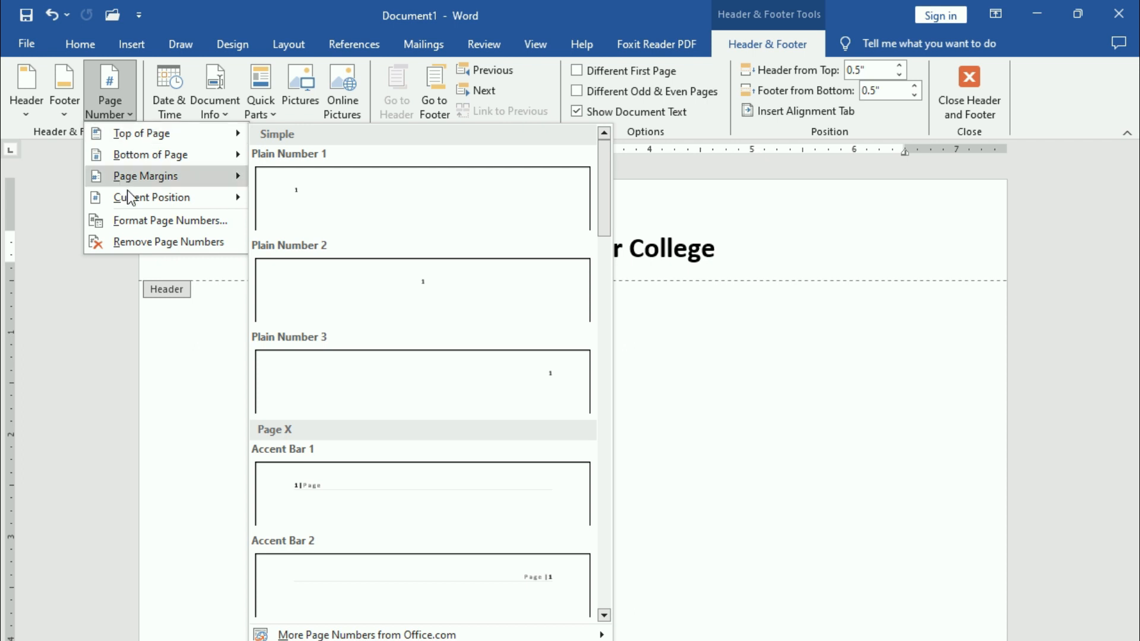
{"action": "mouse_move", "coordinate": [125, 196]}
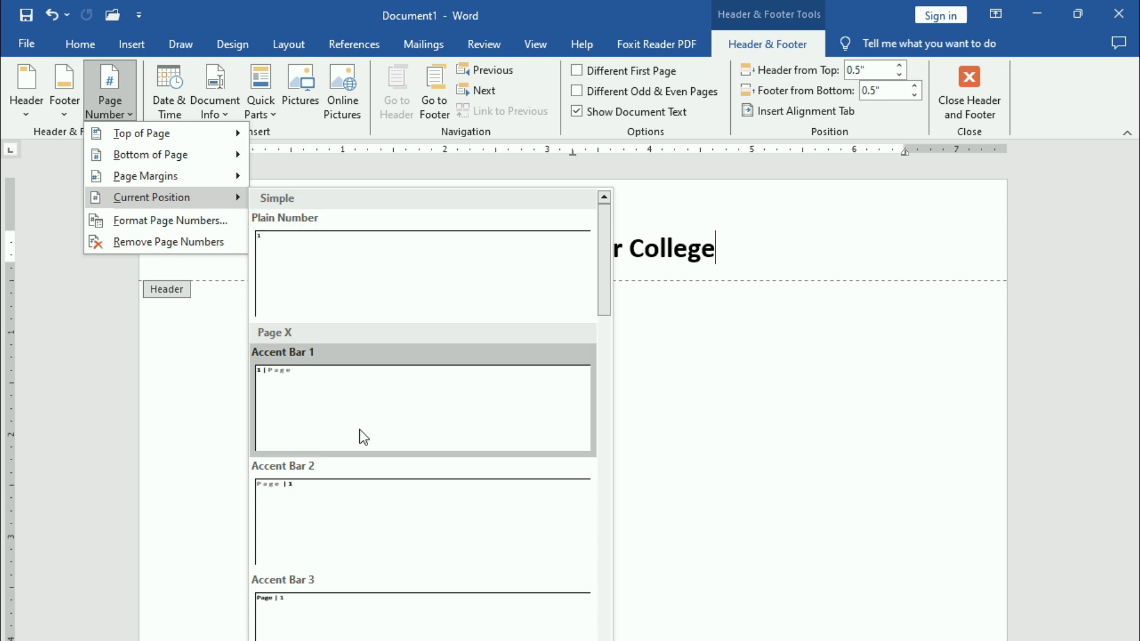
{"action": "left_click", "coordinate": [296, 634]}
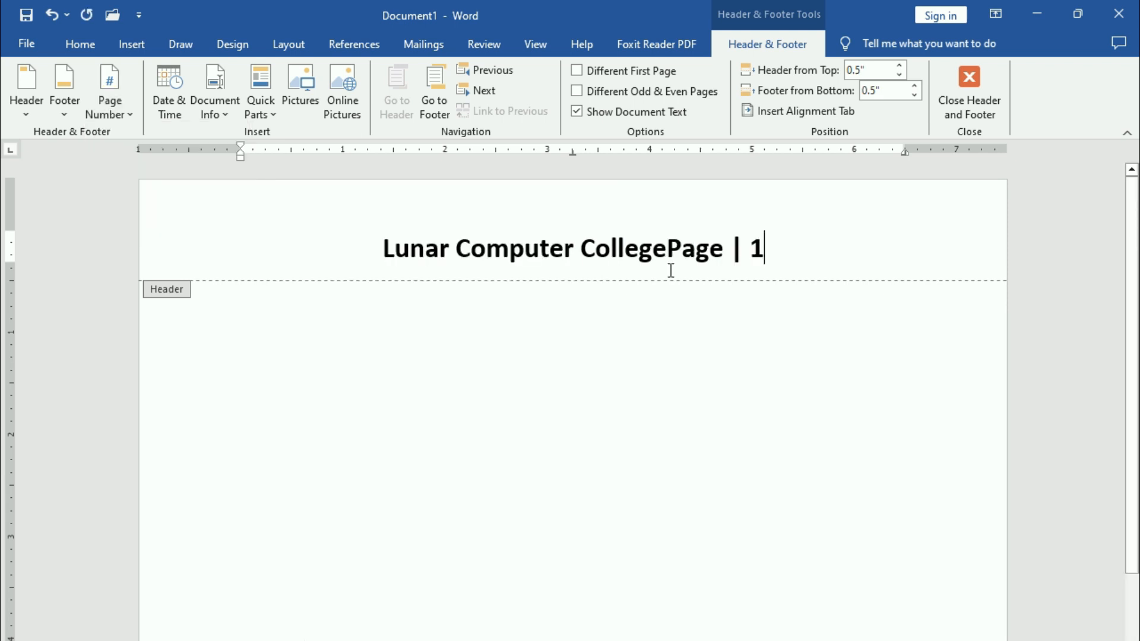
Step: Add spaces between "College" and "Page" in the header, and close the header
{"action": "left_click", "coordinate": [667, 250]}
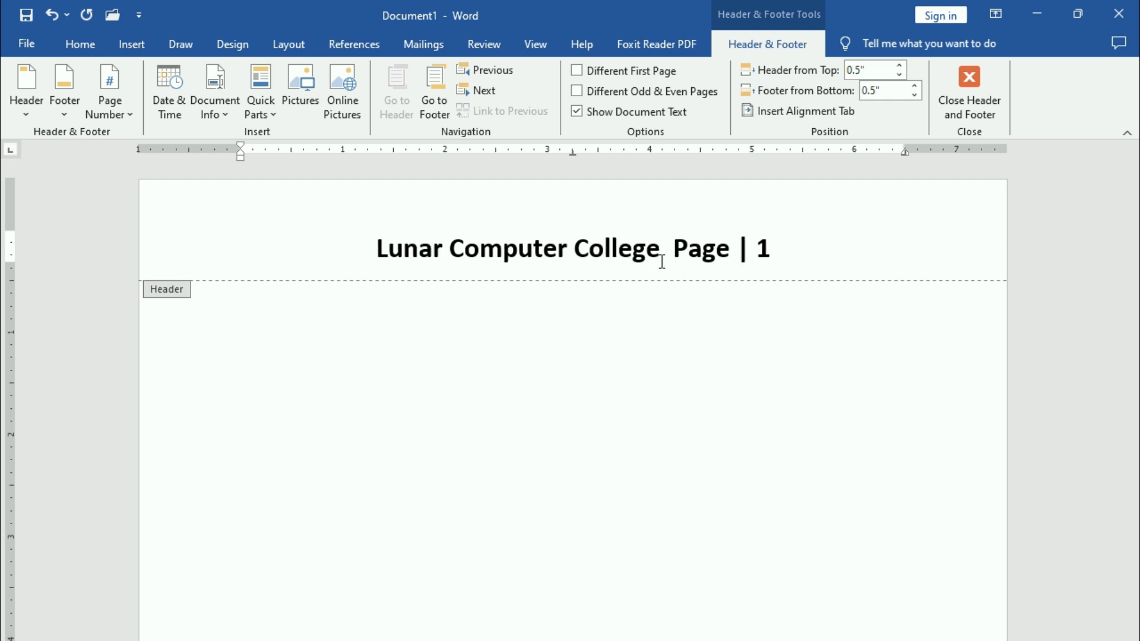
{"action": "left_click", "coordinate": [801, 259]}
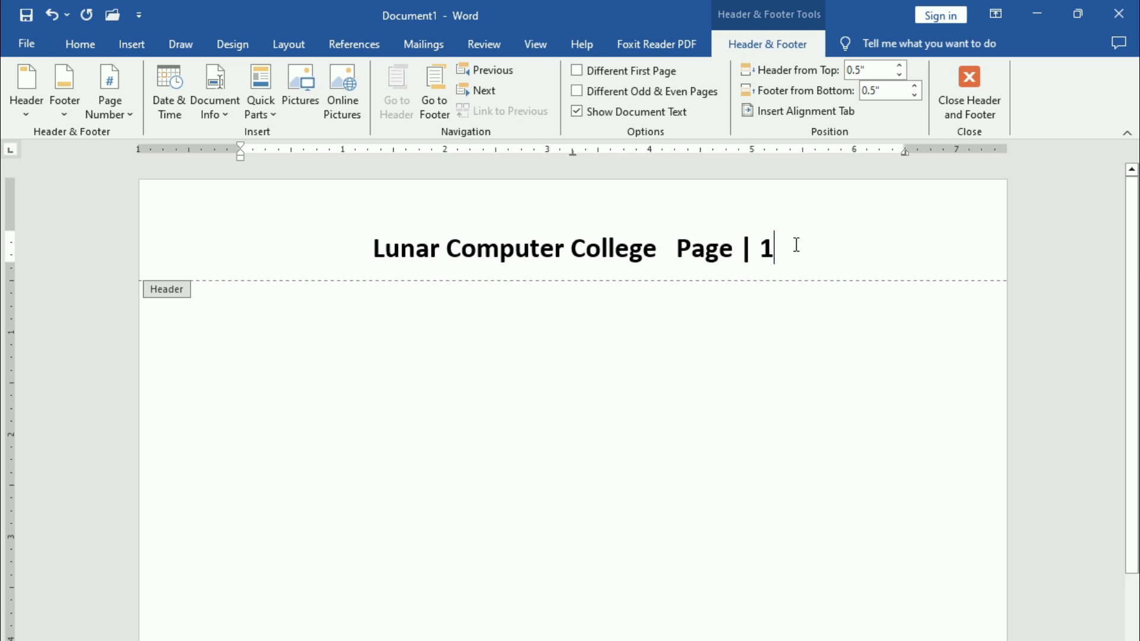
{"action": "left_click", "coordinate": [970, 106]}
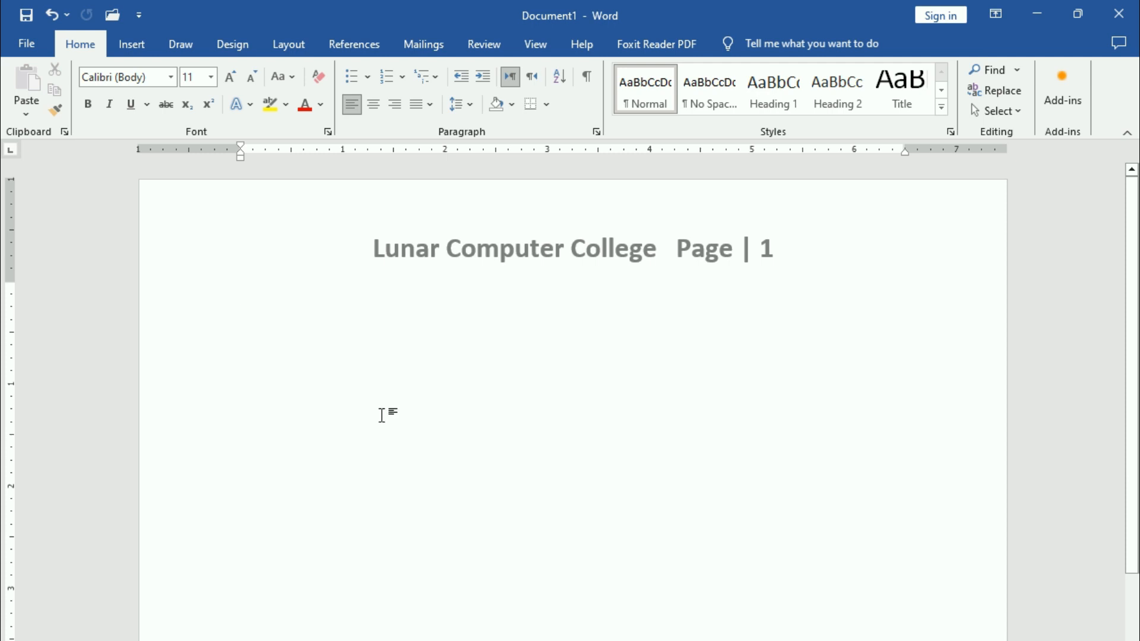
Step: Enter short filler lines such as "F", "Ff", "Sdf" and "Df" in the document body below several blank lines
{"action": "key", "text": "Return"}
{"action": "key", "text": "Return"}
{"action": "type", "text": "F"}
{"action": "key", "text": "Return"}
{"action": "type", "text": "ff sdf  df f f f f"}
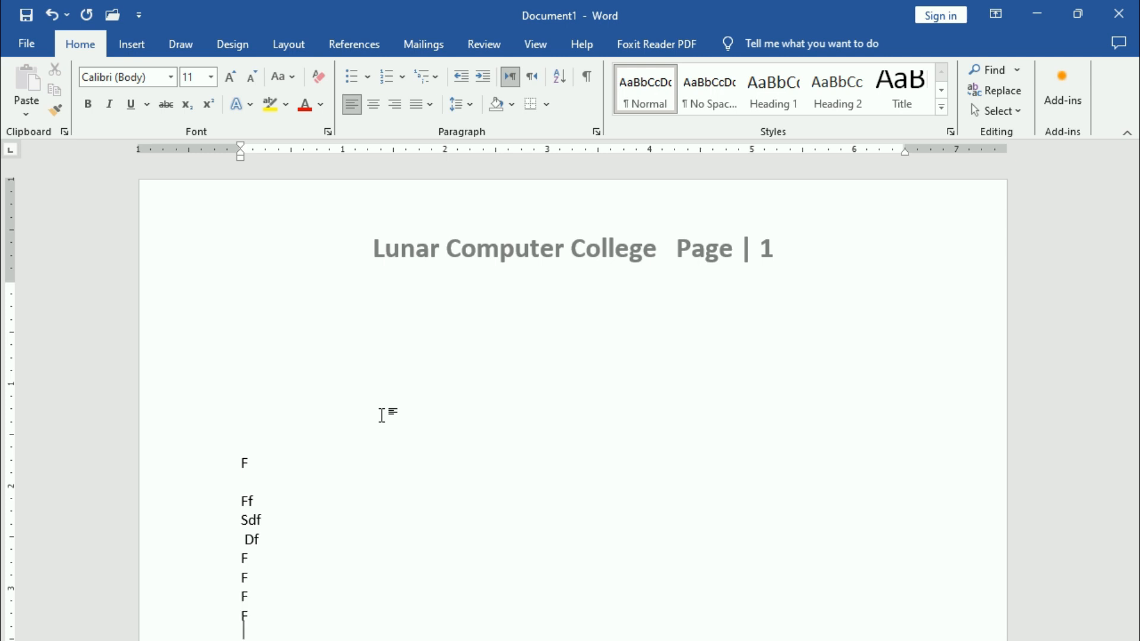
{"action": "scroll", "coordinate": [382, 415], "scroll_direction": "down", "scroll_amount": 4}
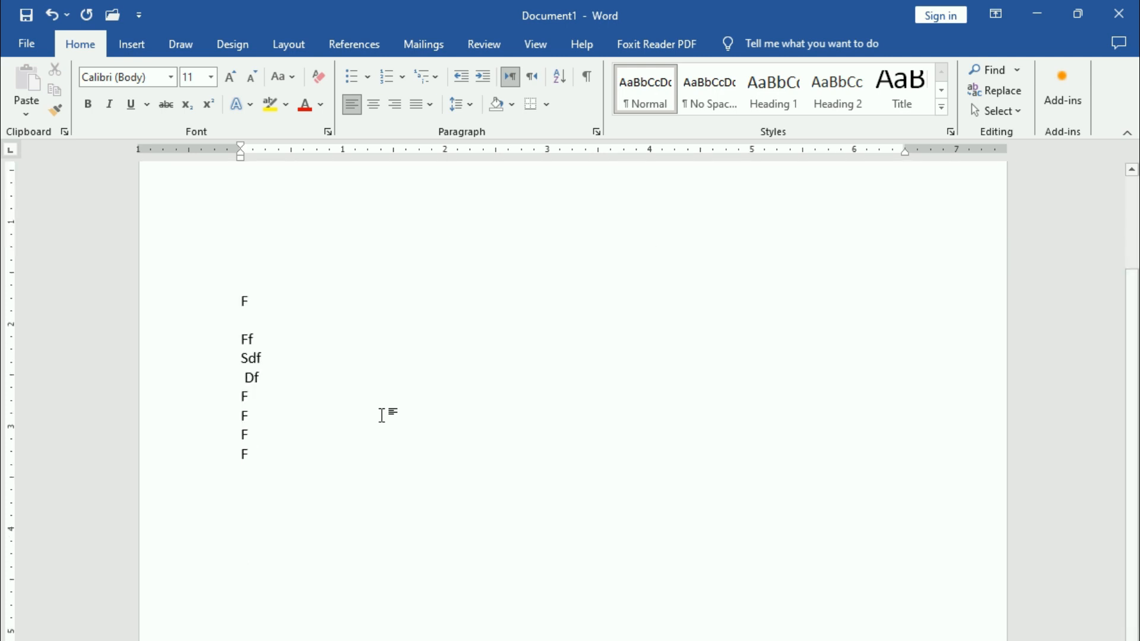
{"action": "scroll", "coordinate": [382, 415], "scroll_direction": "down", "scroll_amount": 10}
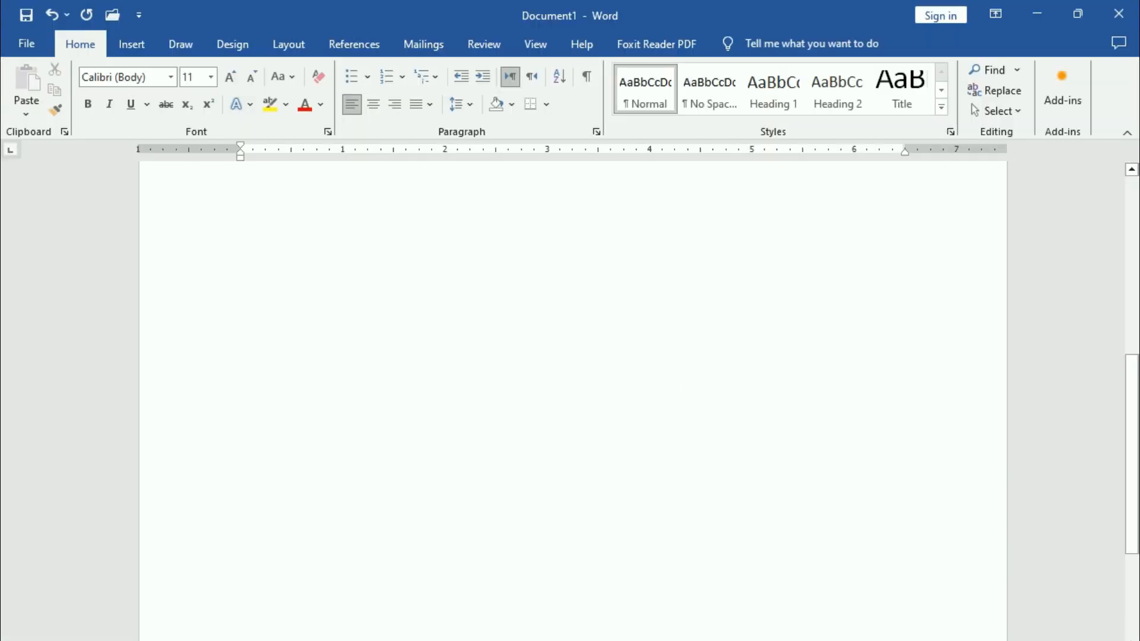
{"action": "scroll", "coordinate": [572, 401], "scroll_direction": "up", "scroll_amount": 10}
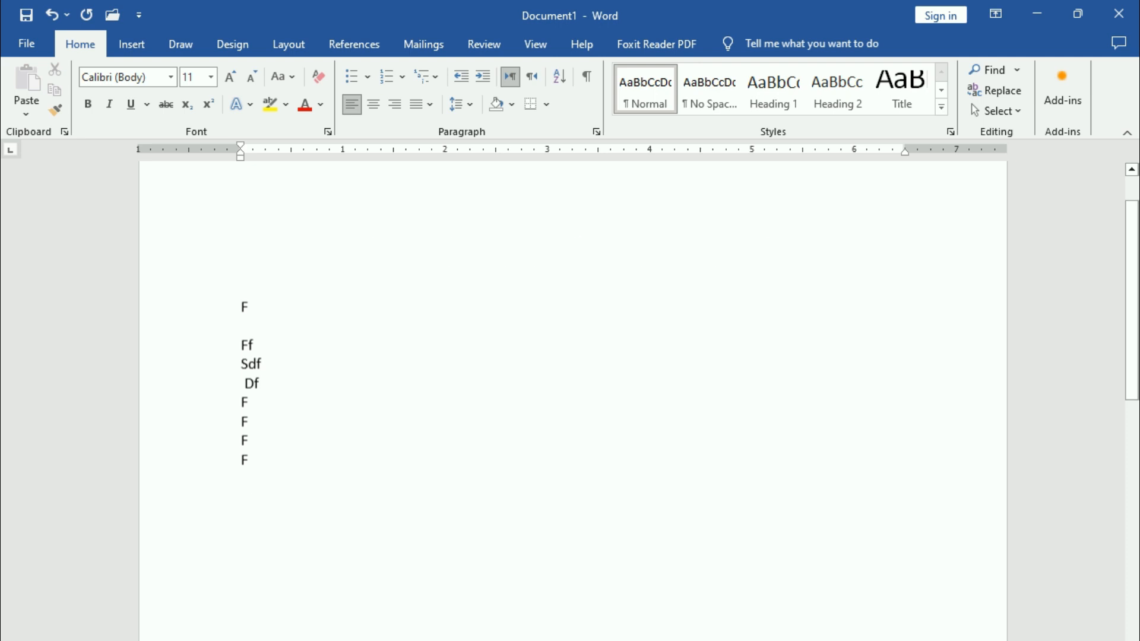
Step: Reopen the header for editing, and hide and restore the document text while the header is open
{"action": "left_click", "coordinate": [491, 218]}
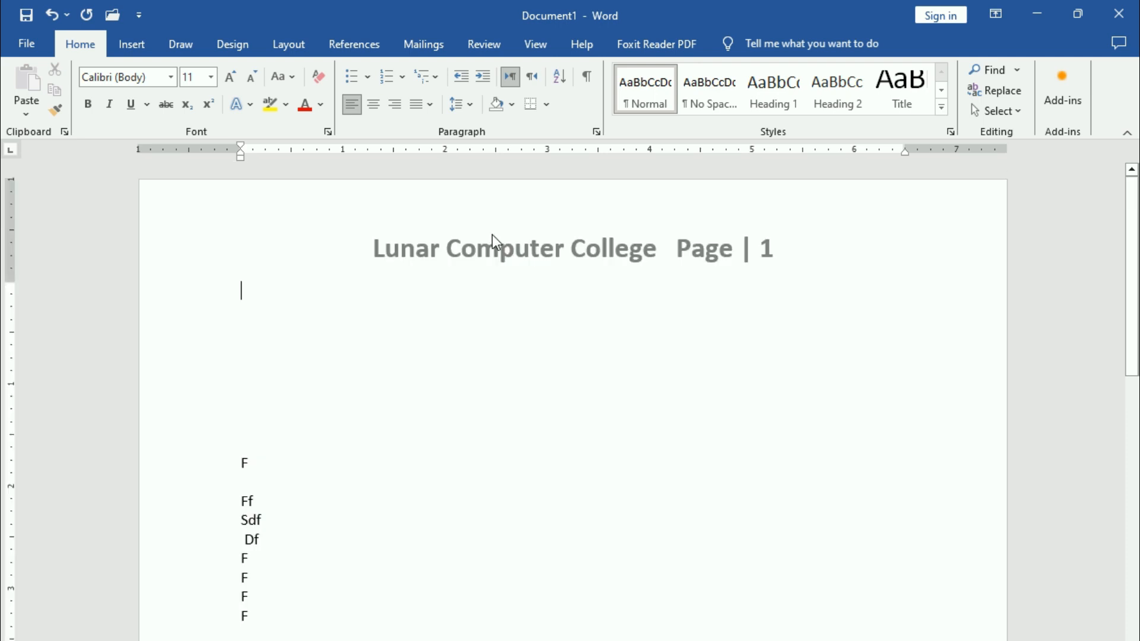
{"action": "double_click", "coordinate": [487, 249]}
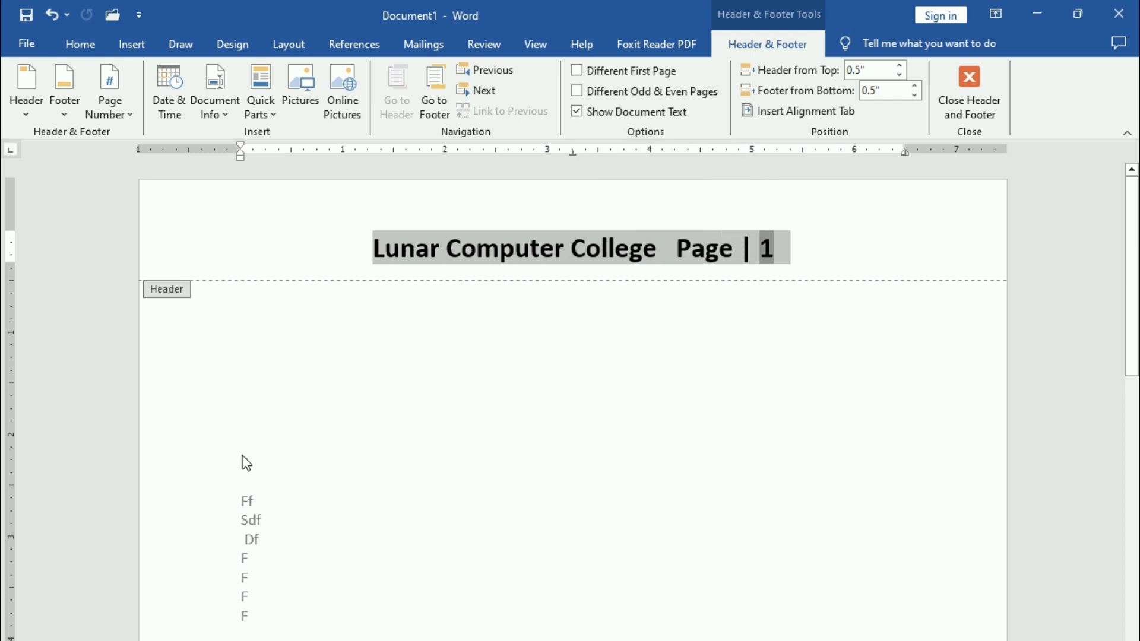
{"action": "scroll", "coordinate": [416, 297], "scroll_direction": "down", "scroll_amount": 3}
{"action": "left_click", "coordinate": [576, 113]}
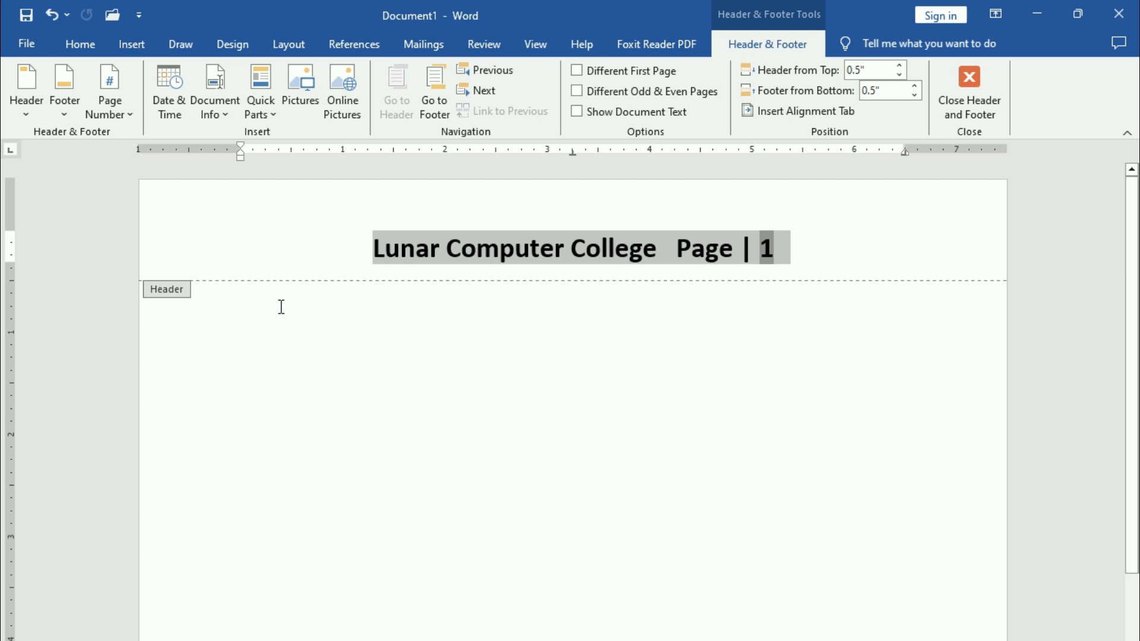
{"action": "left_click", "coordinate": [576, 111]}
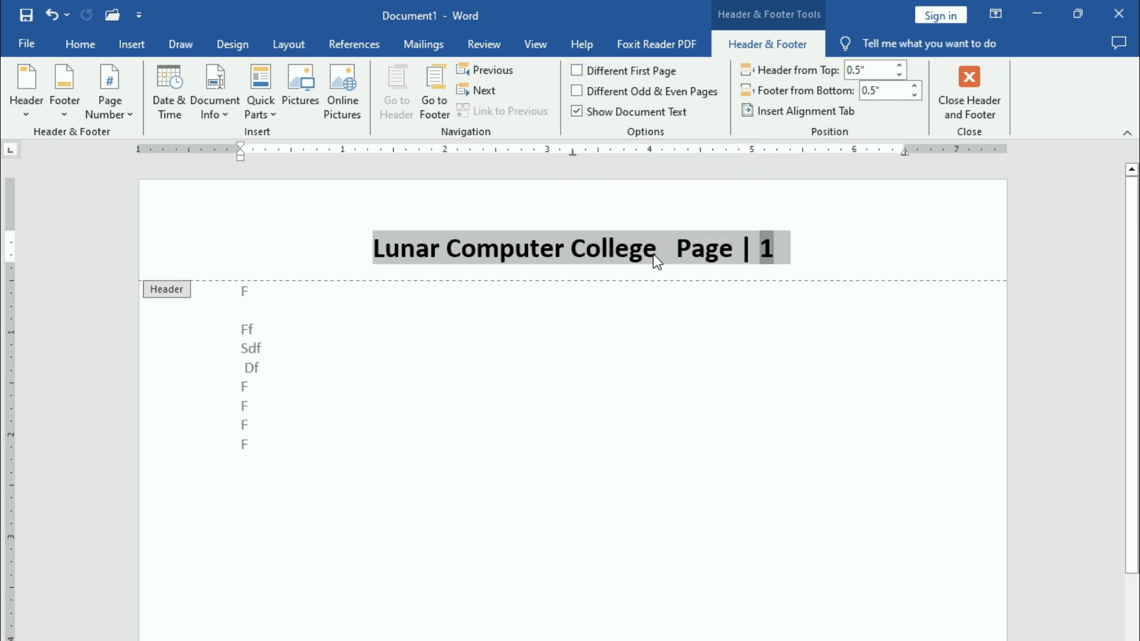
Step: Turn on the Different First Page option for the document's header
{"action": "left_click", "coordinate": [585, 73]}
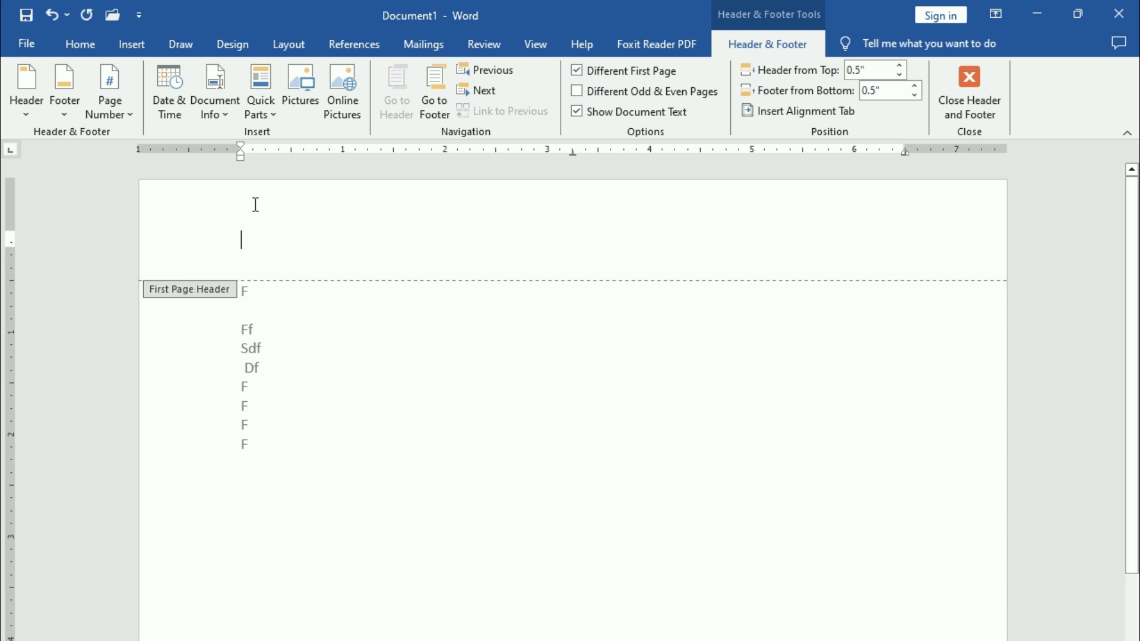
Step: Return to the document body and add filler lines such as "F", "Fs", "Sdf" and "Sf", followed by blank lines onto a second page
{"action": "scroll", "coordinate": [562, 486], "scroll_direction": "down", "scroll_amount": 7}
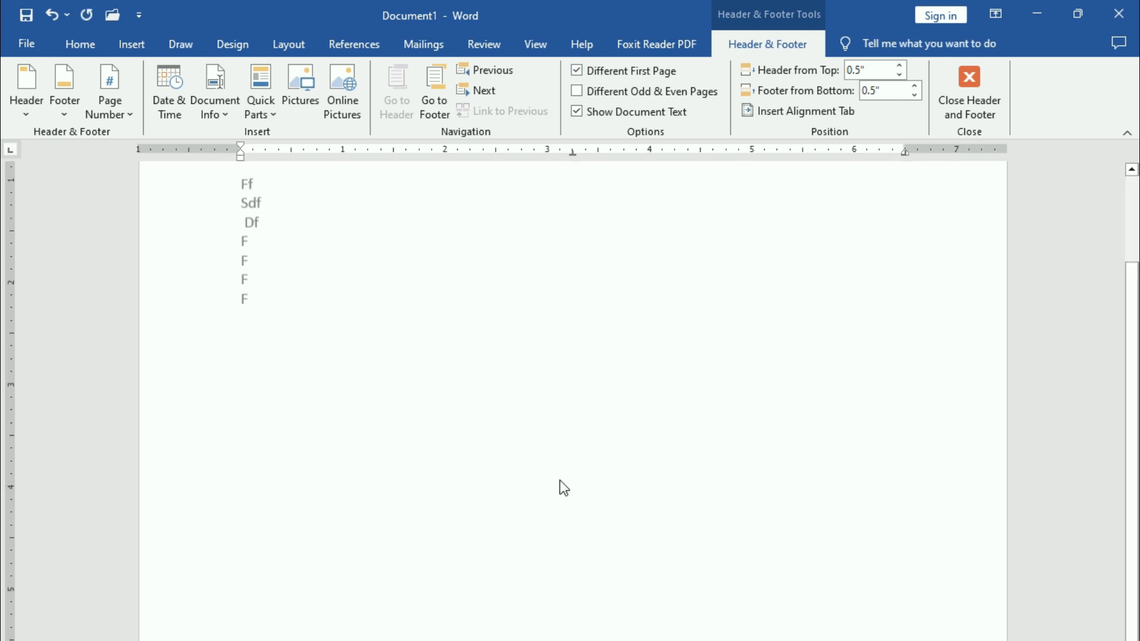
{"action": "double_click", "coordinate": [354, 573]}
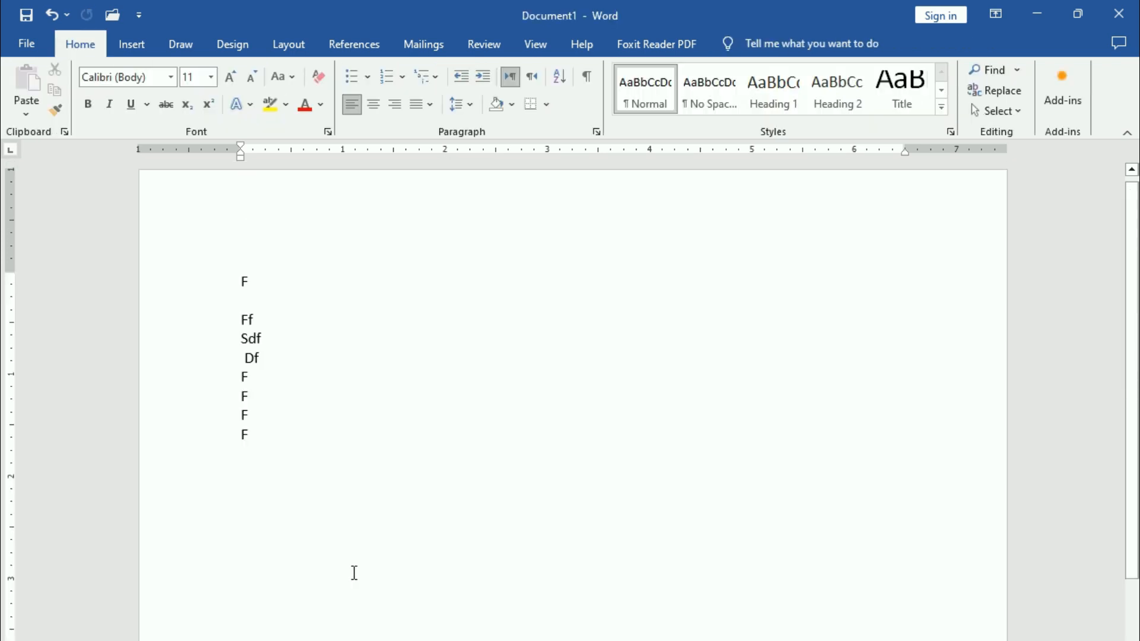
{"action": "key", "text": "Return"}
{"action": "key", "text": "Return"}
{"action": "type", "text": "f"}
{"action": "key", "text": "Return"}
{"action": "type", "text": "f"}
{"action": "key", "text": "Return"}
{"action": "type", "text": "fs f sdf sf s"}
{"action": "key", "text": "Return"}
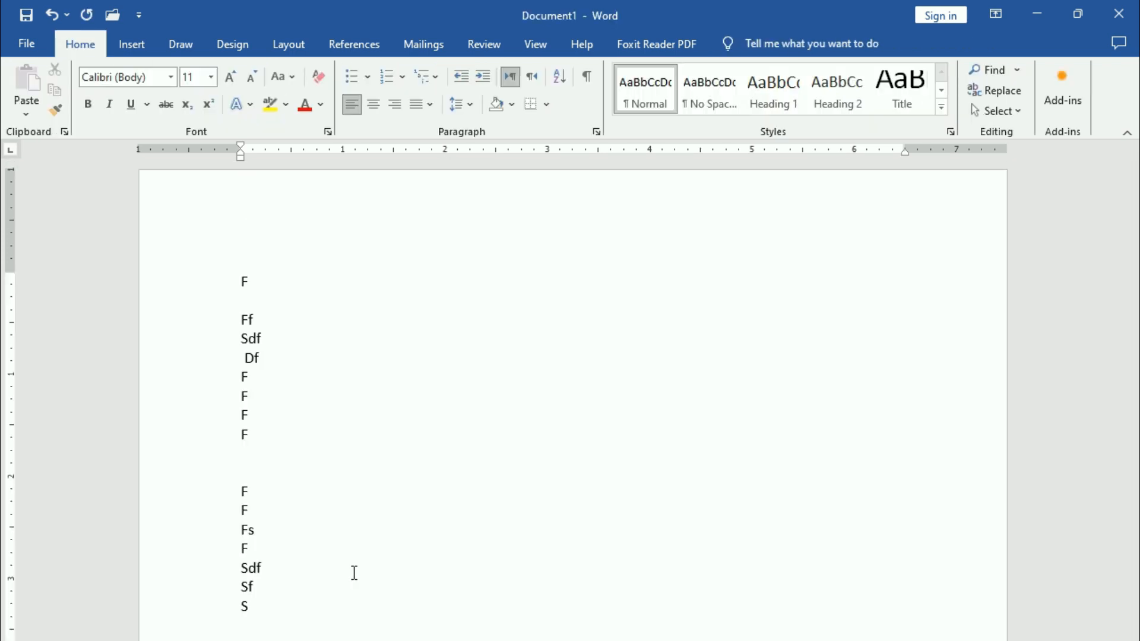
Step: Compare the header area of the first page with the header on the second page
{"action": "scroll", "coordinate": [355, 573], "scroll_direction": "down", "scroll_amount": 2}
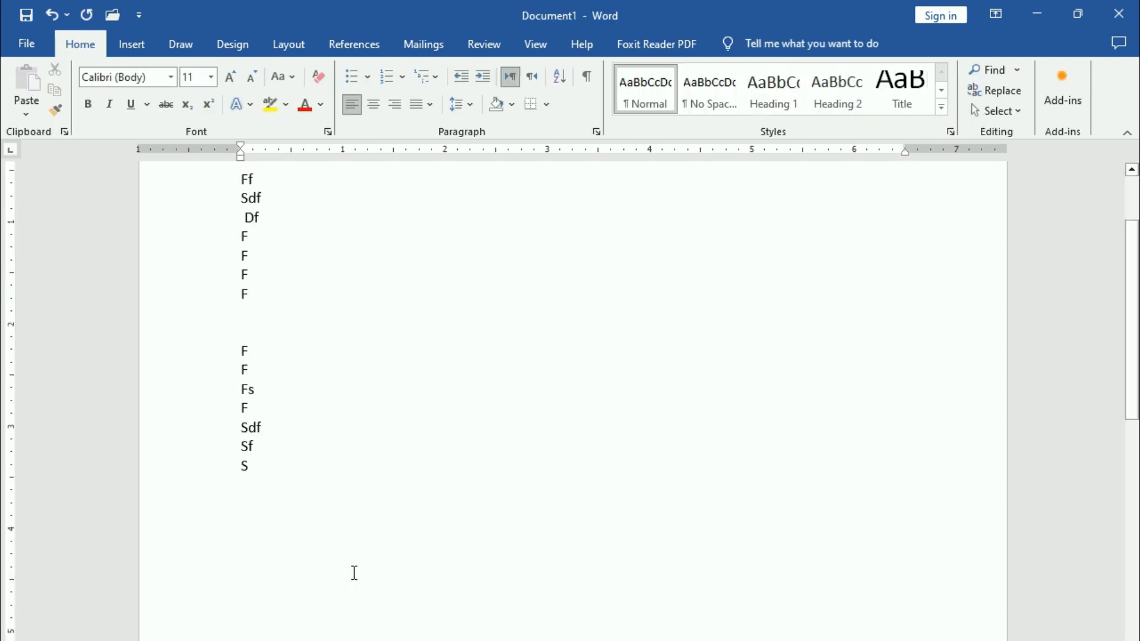
{"action": "scroll", "coordinate": [355, 573], "scroll_direction": "down", "scroll_amount": 3}
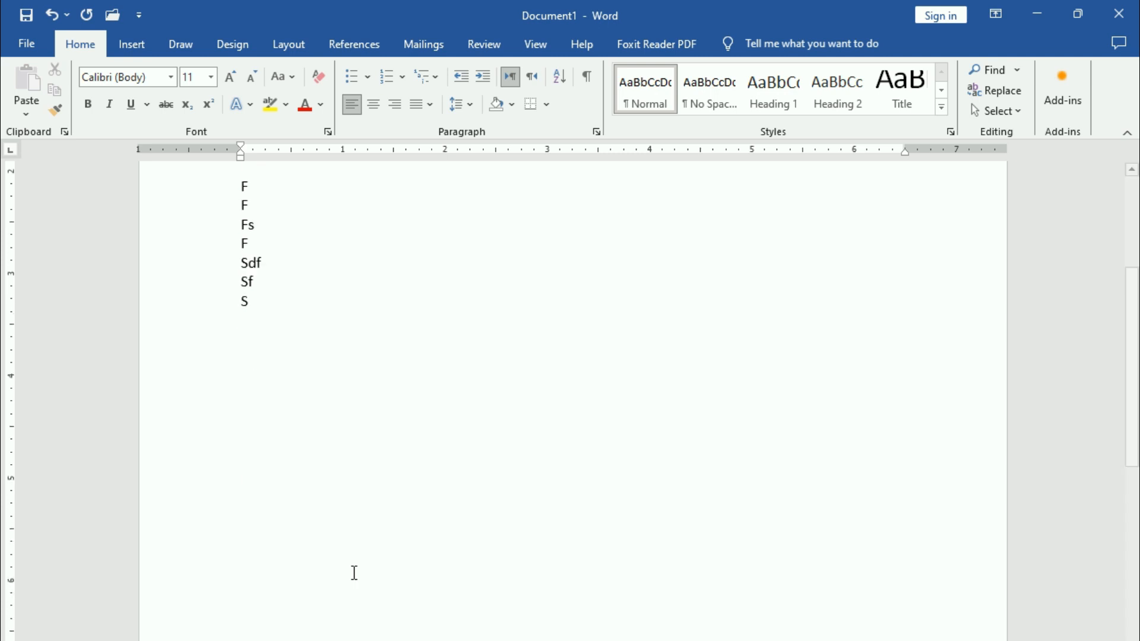
{"action": "scroll", "coordinate": [355, 573], "scroll_direction": "down", "scroll_amount": 5}
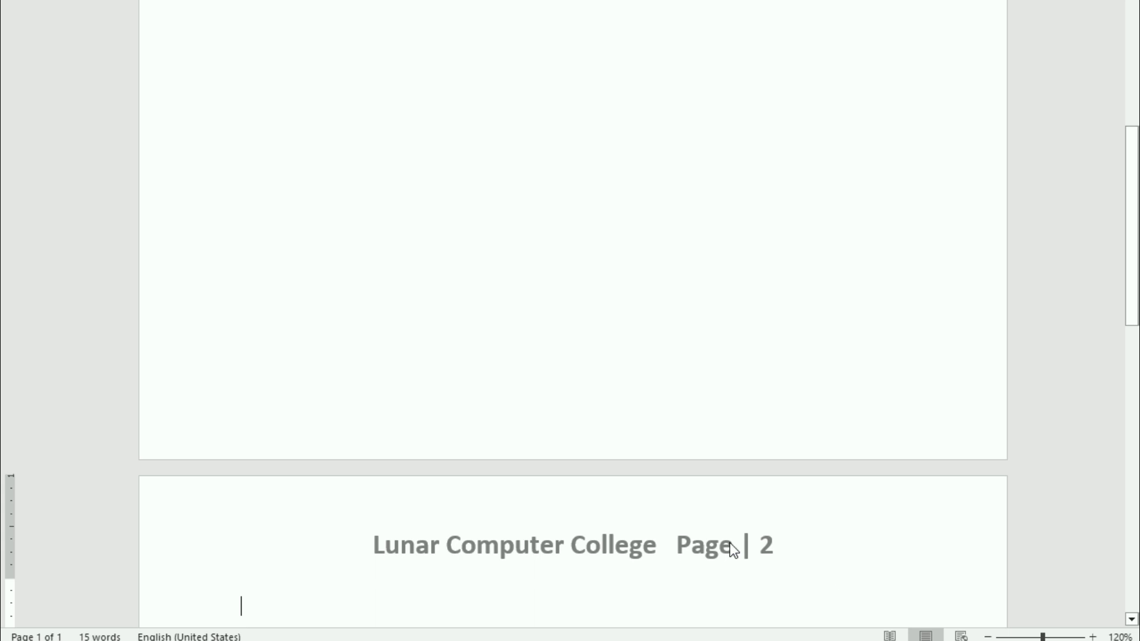
{"action": "scroll", "coordinate": [626, 384], "scroll_direction": "up", "scroll_amount": 8}
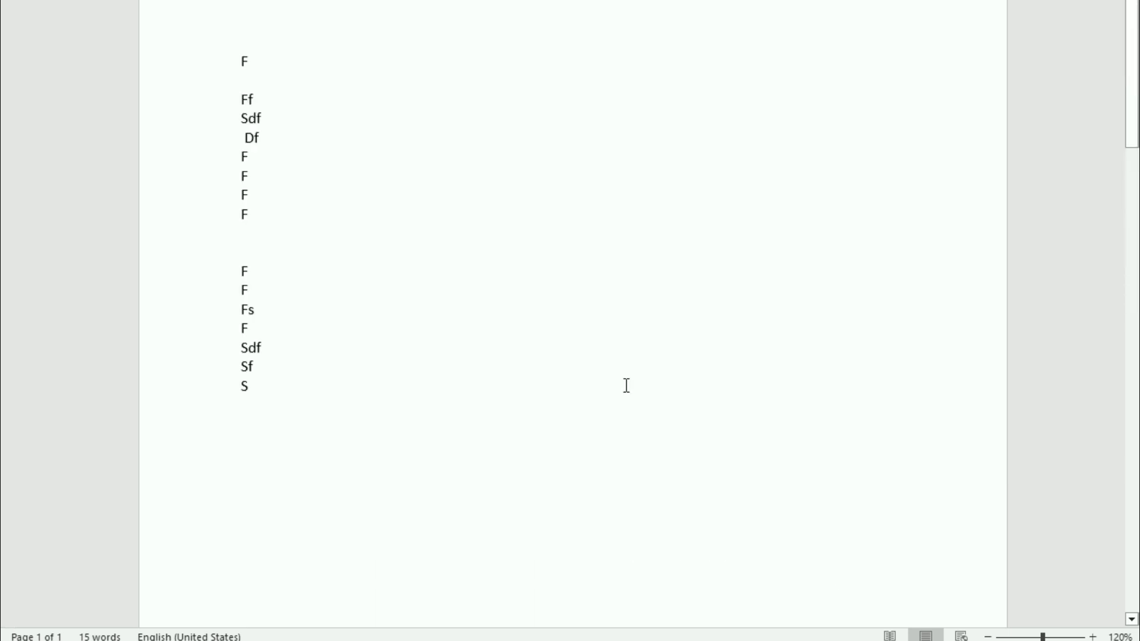
{"action": "scroll", "coordinate": [626, 614], "scroll_direction": "down", "scroll_amount": 10}
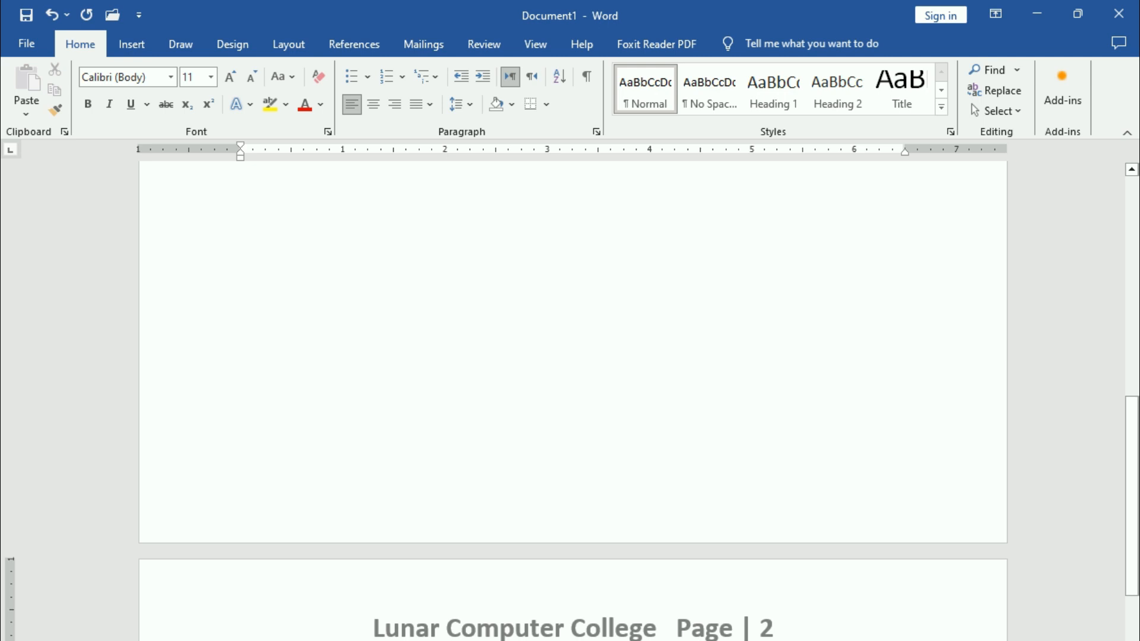
{"action": "scroll", "coordinate": [738, 636], "scroll_direction": "up", "scroll_amount": 10}
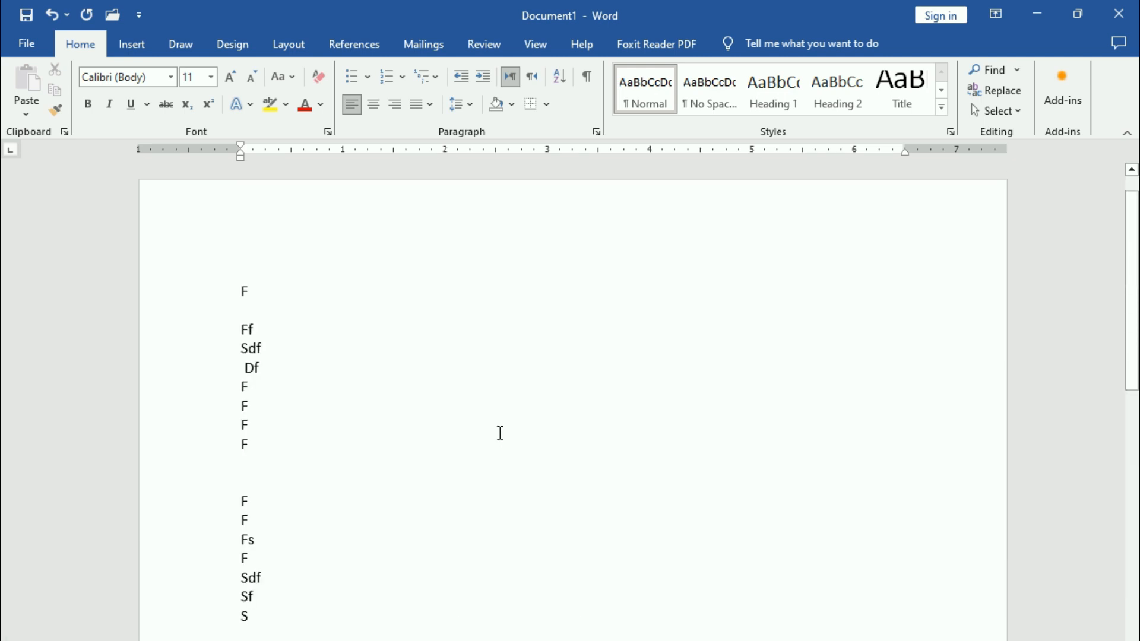
{"action": "scroll", "coordinate": [500, 434], "scroll_direction": "up", "scroll_amount": 2}
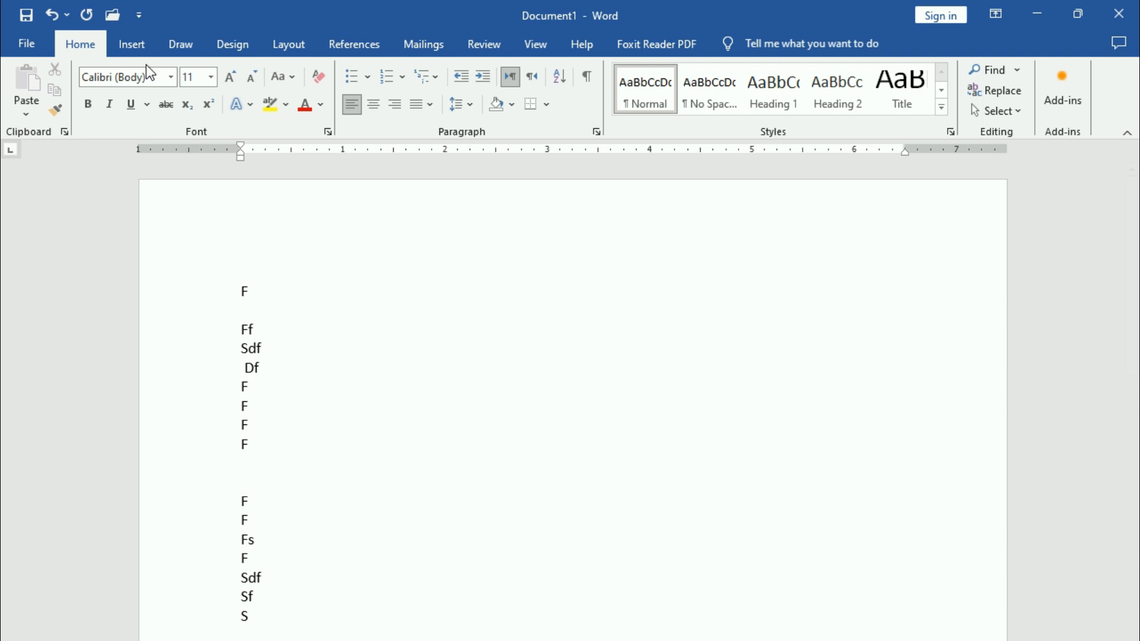
Step: Open the existing header for editing, go to the second page's footer, and return to the document body
{"action": "left_click", "coordinate": [133, 45]}
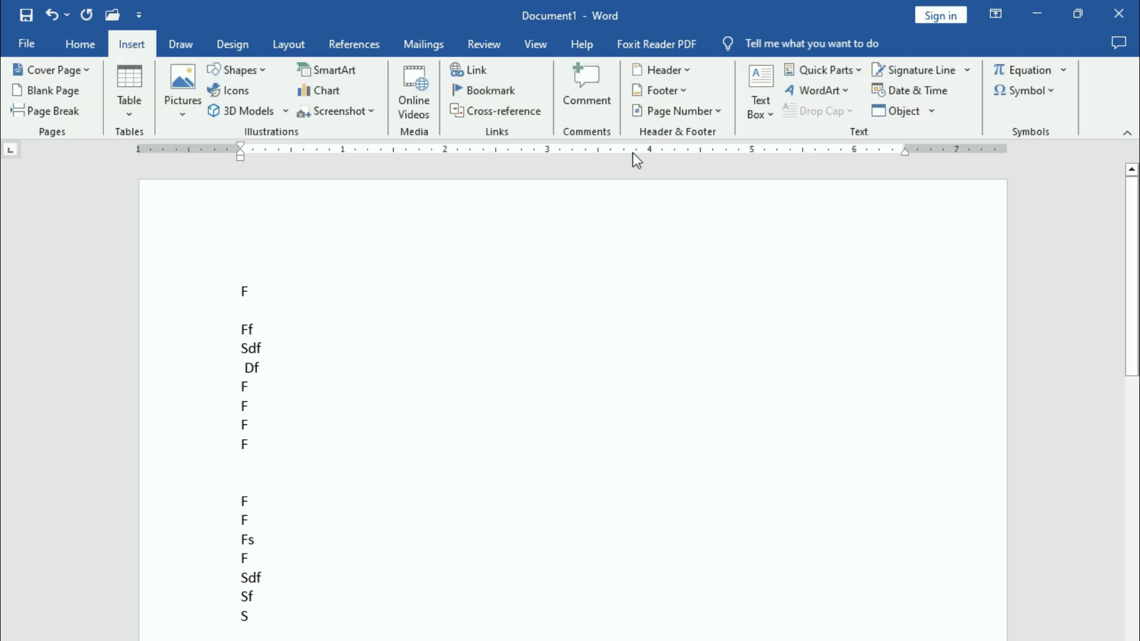
{"action": "left_click", "coordinate": [657, 69]}
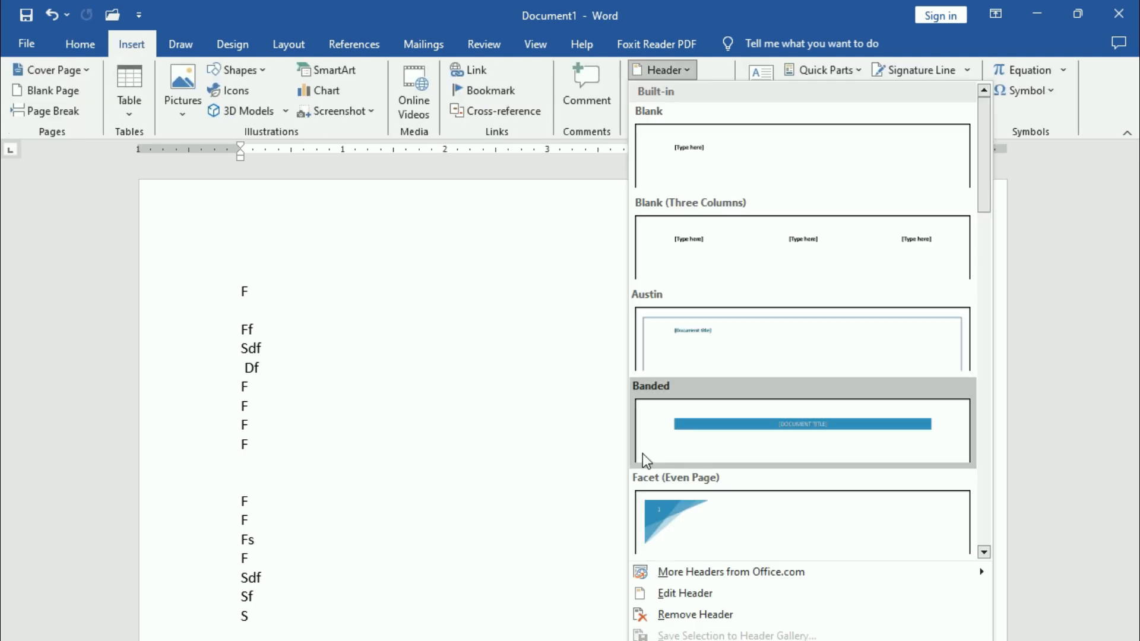
{"action": "left_click", "coordinate": [665, 594]}
{"action": "scroll", "coordinate": [476, 377], "scroll_direction": "up", "scroll_amount": 2}
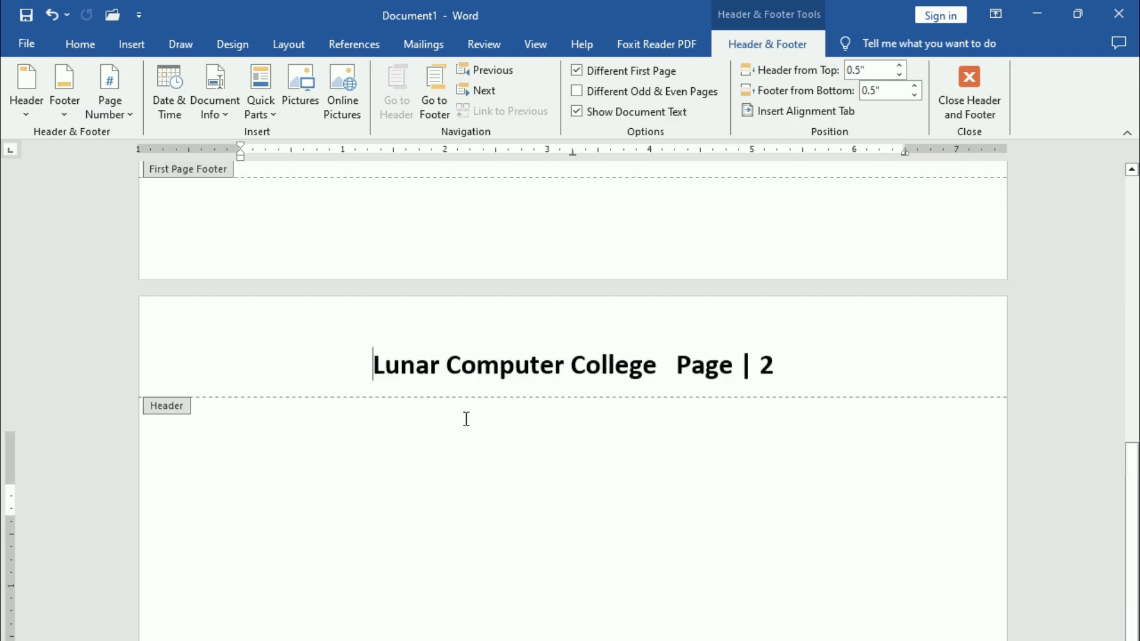
{"action": "scroll", "coordinate": [466, 418], "scroll_direction": "up", "scroll_amount": 3}
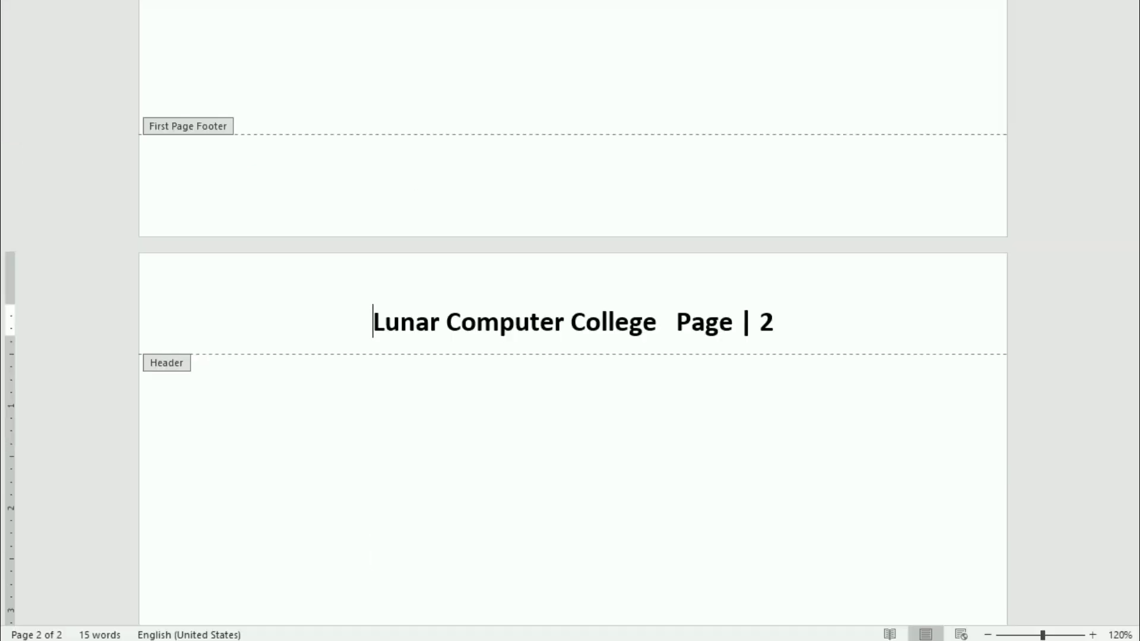
{"action": "left_click", "coordinate": [434, 101]}
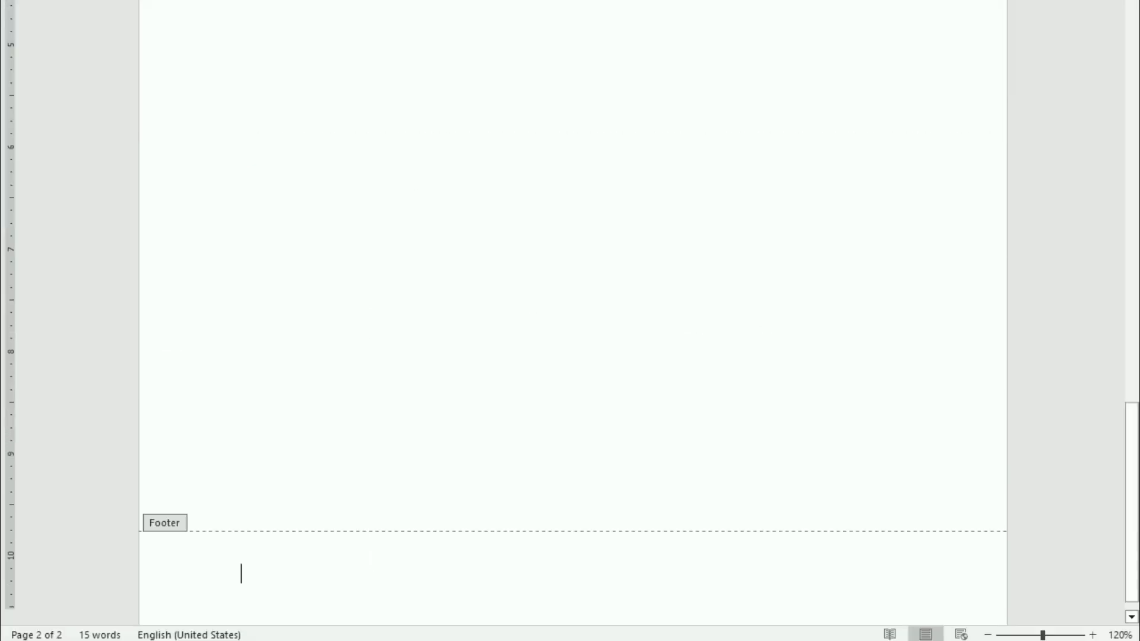
{"action": "scroll", "coordinate": [316, 472], "scroll_direction": "down", "scroll_amount": 1}
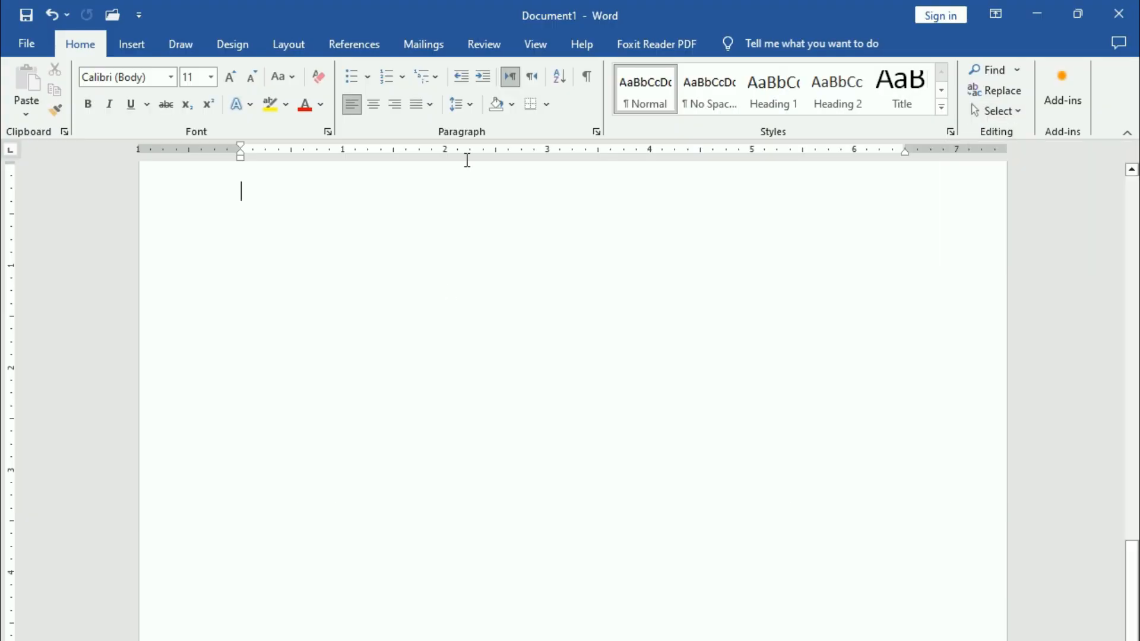
Step: Open the second page's footer for editing and insert a centred Accent Bar 2 page number at the current position
{"action": "left_click", "coordinate": [119, 47]}
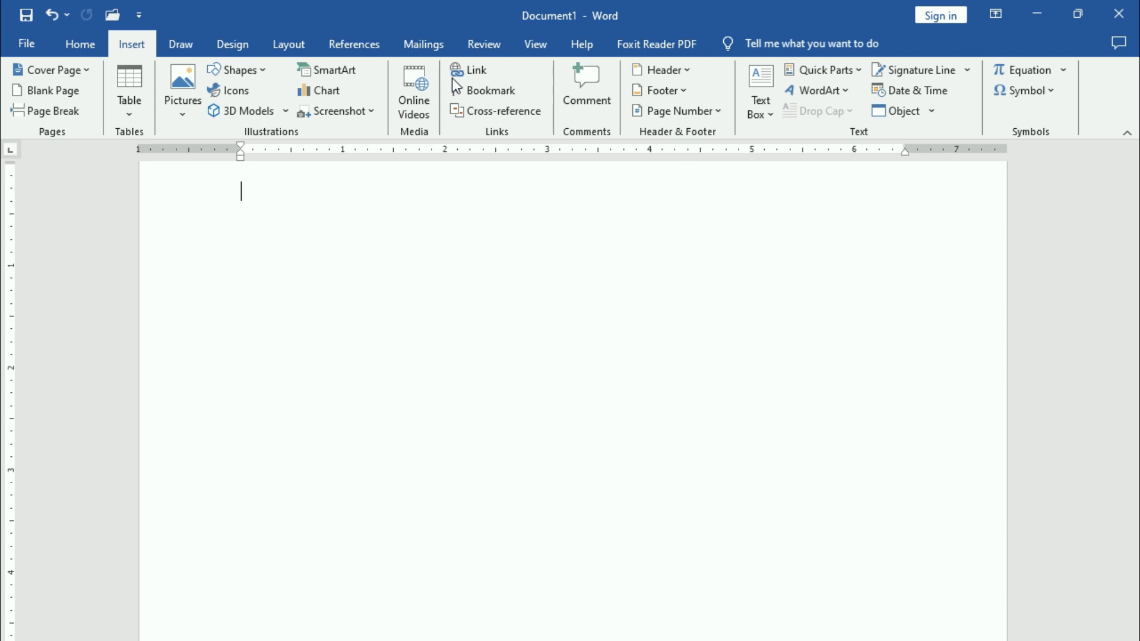
{"action": "left_click", "coordinate": [766, 115]}
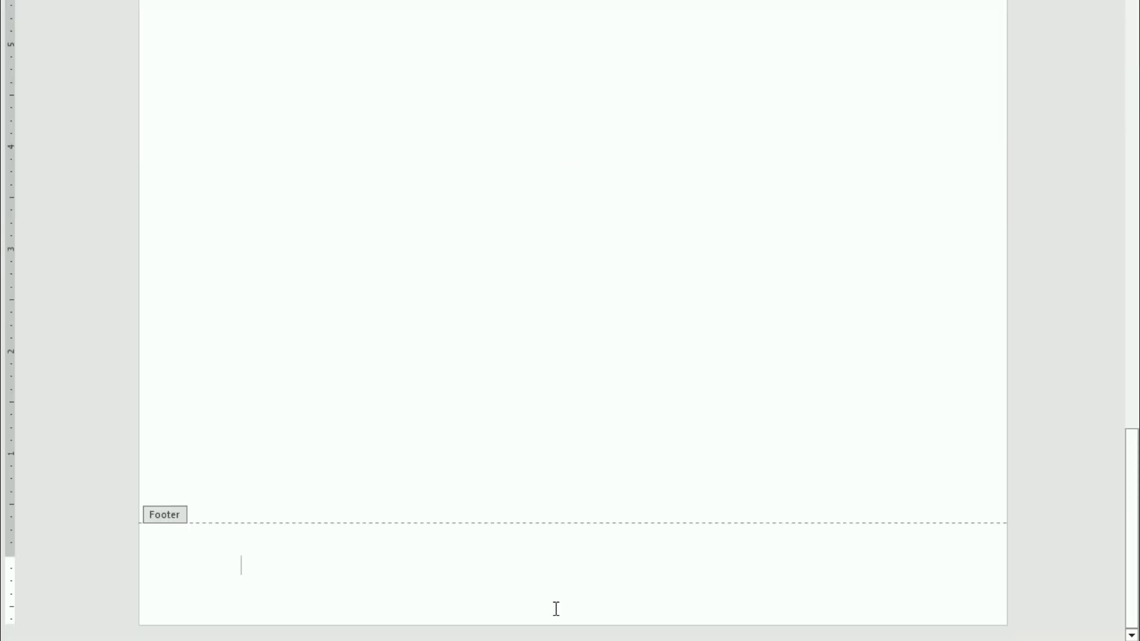
{"action": "left_click", "coordinate": [106, 0]}
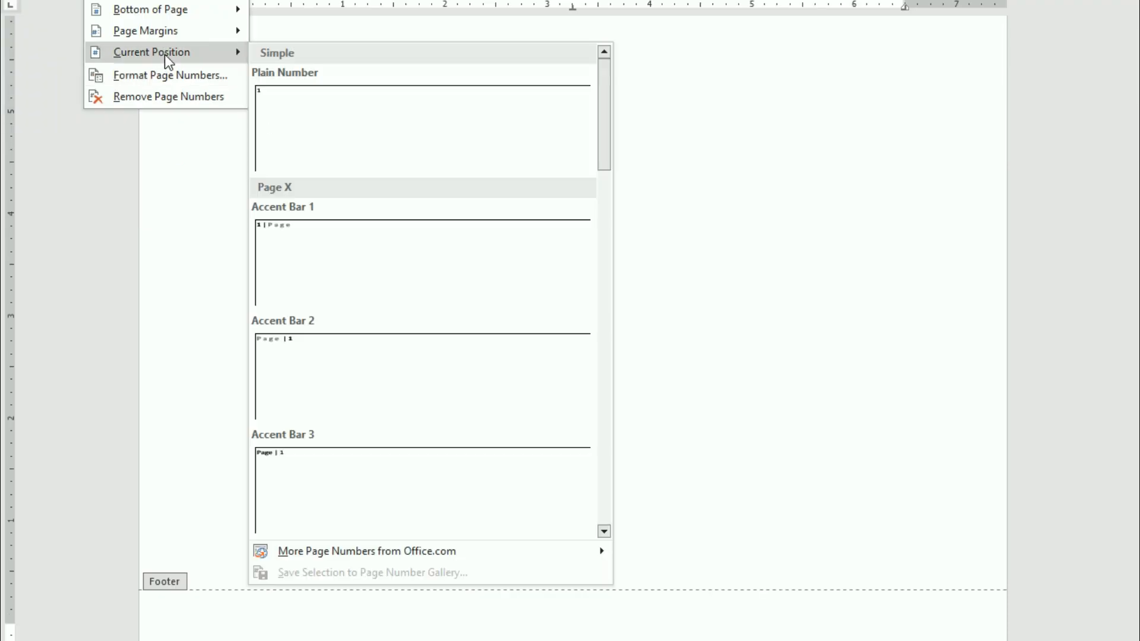
{"action": "left_click", "coordinate": [295, 397]}
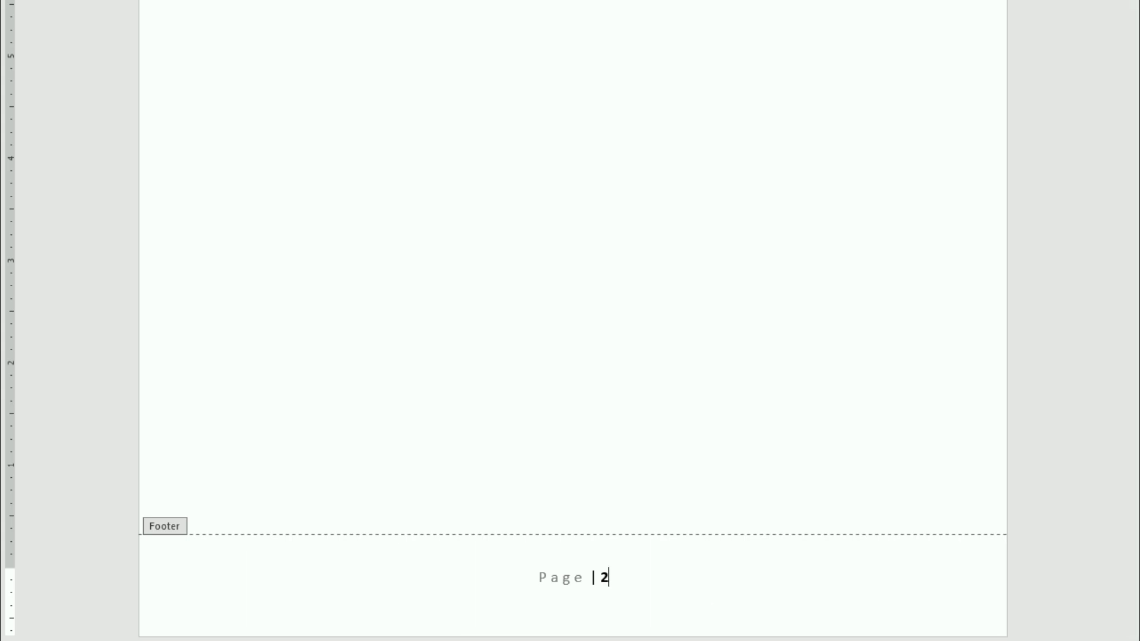
Step: Switch from the footer to editing the second page's header, and close the header and footer
{"action": "left_click", "coordinate": [134, 46]}
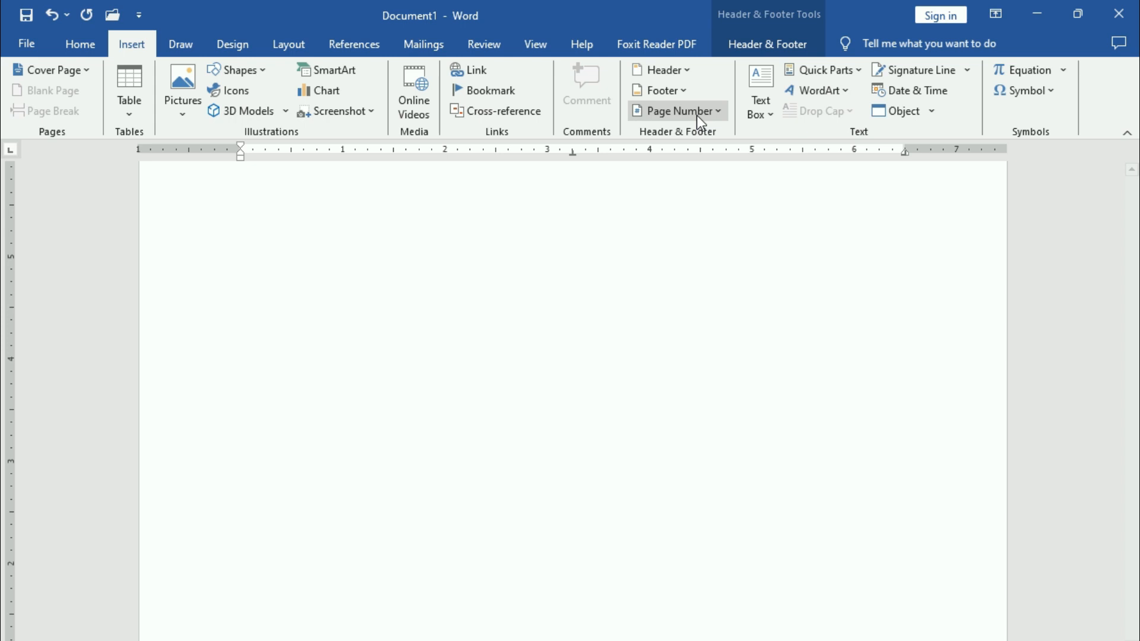
{"action": "left_click", "coordinate": [658, 73]}
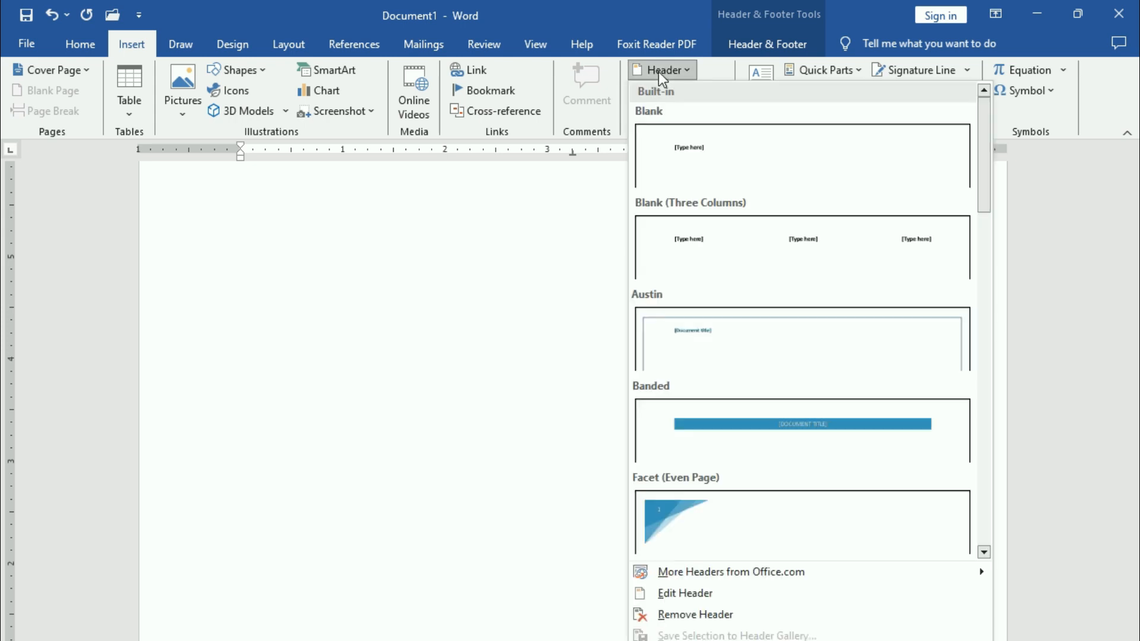
{"action": "left_click", "coordinate": [694, 594]}
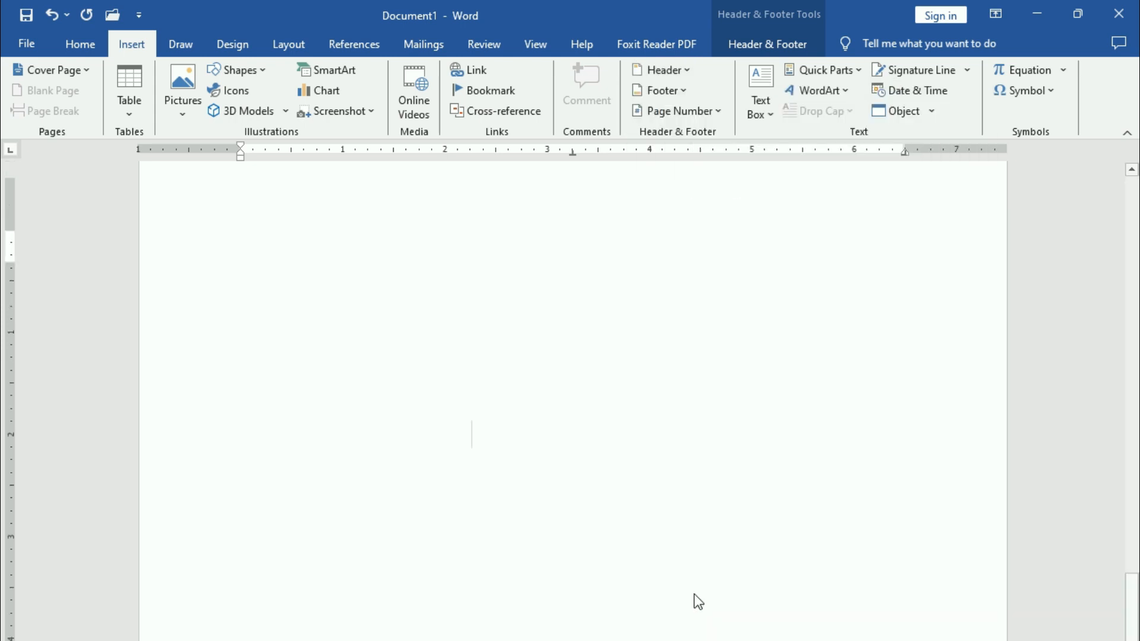
{"action": "left_click", "coordinate": [974, 83]}
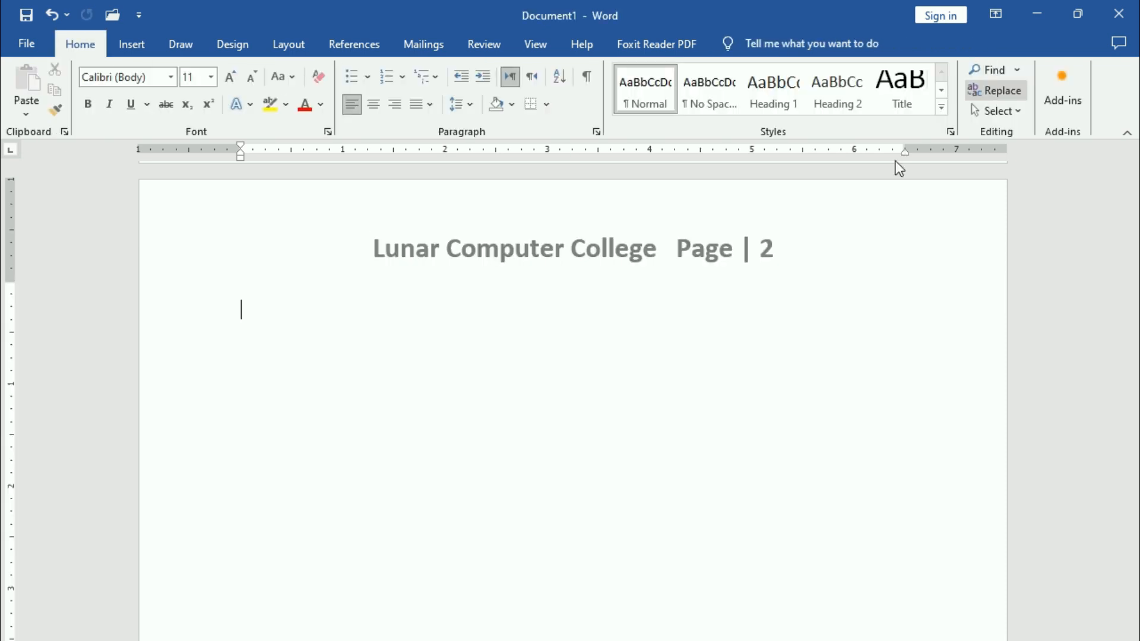